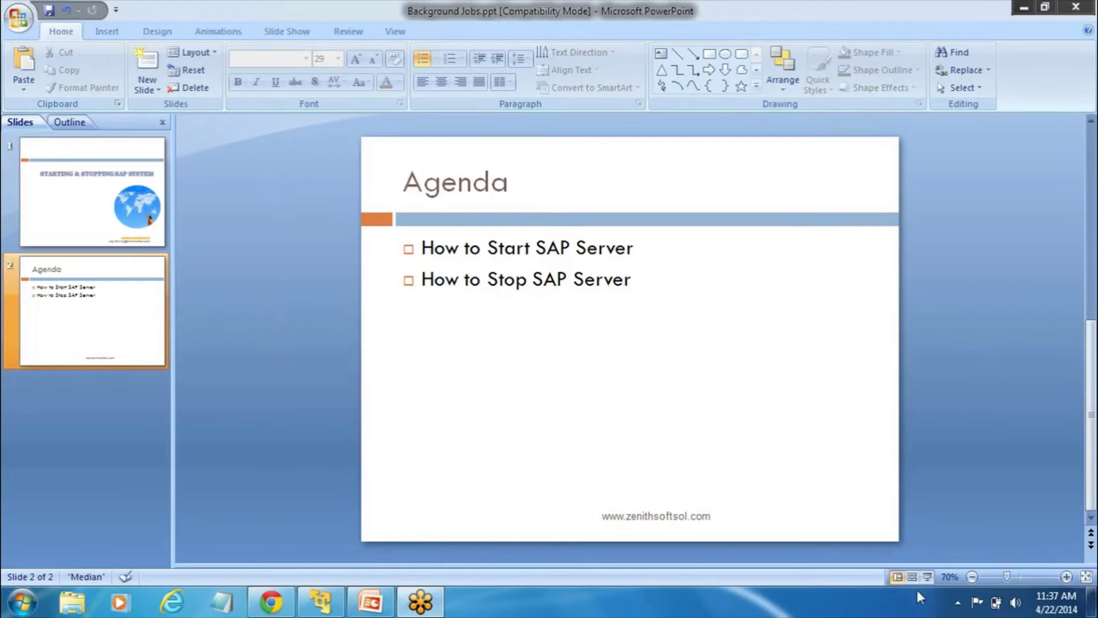
# Start a full-screen slide show from the Agenda slide using the status-bar Slide Show button.
pyautogui.click(928, 577)
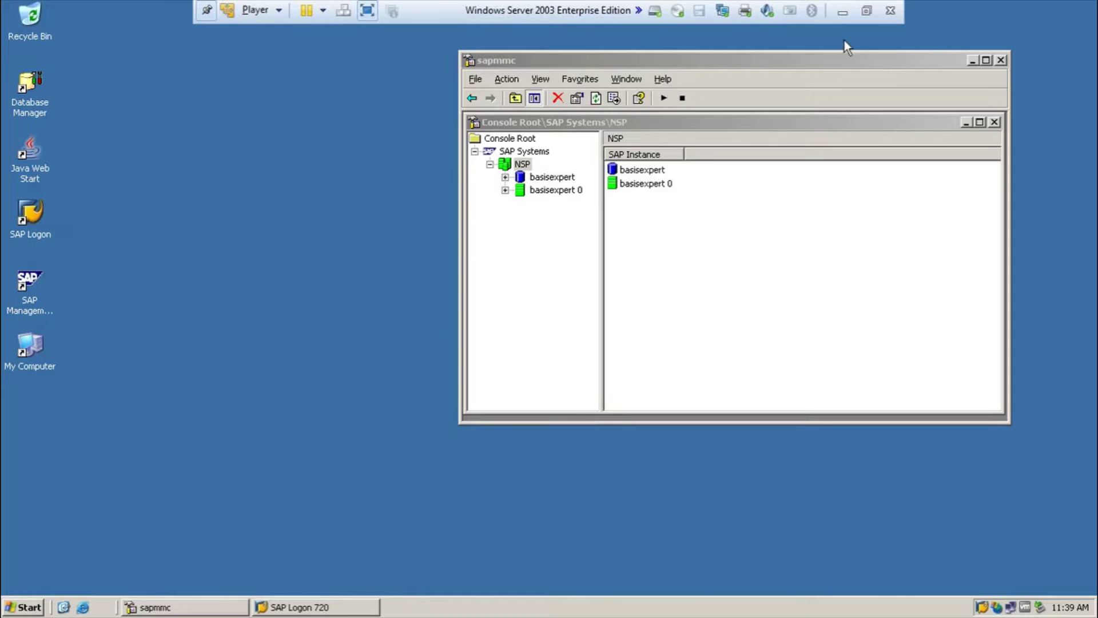
# Maximize the sapmmc window and its Console Root child window.
pyautogui.click(984, 61)
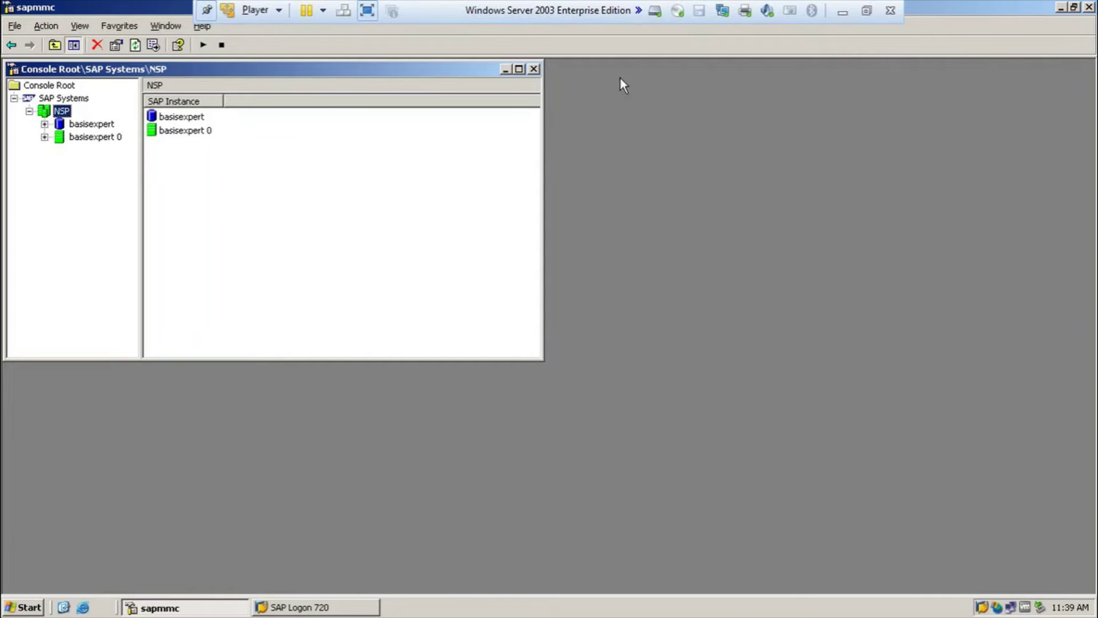
pyautogui.click(519, 70)
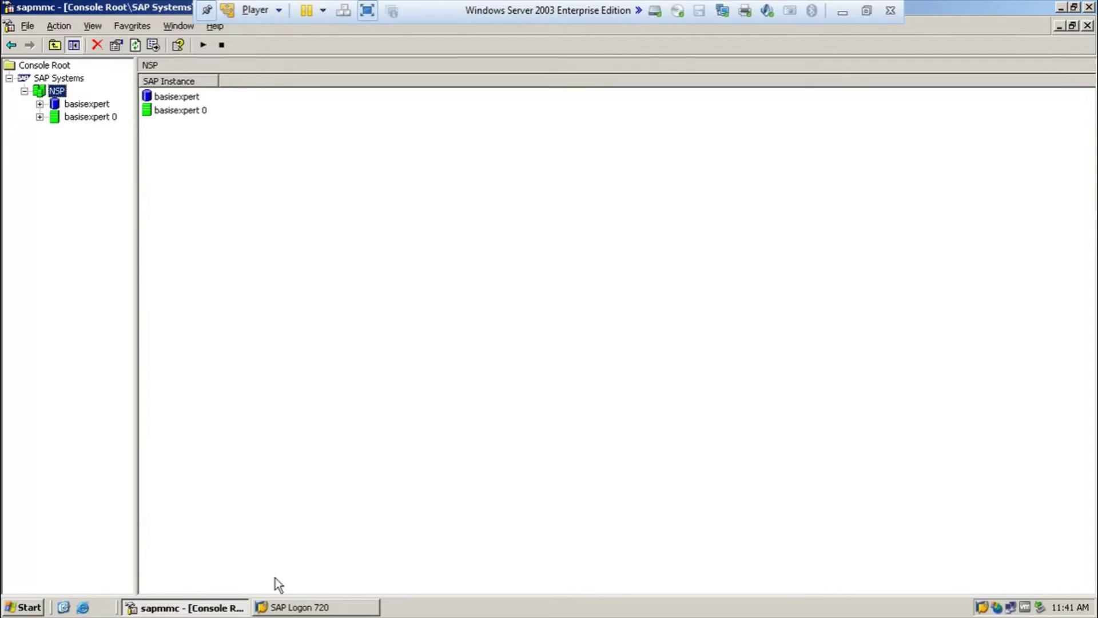
# Log on to NSP in client 000 as DDIC, then run transaction SM02.
pyautogui.click(279, 608)
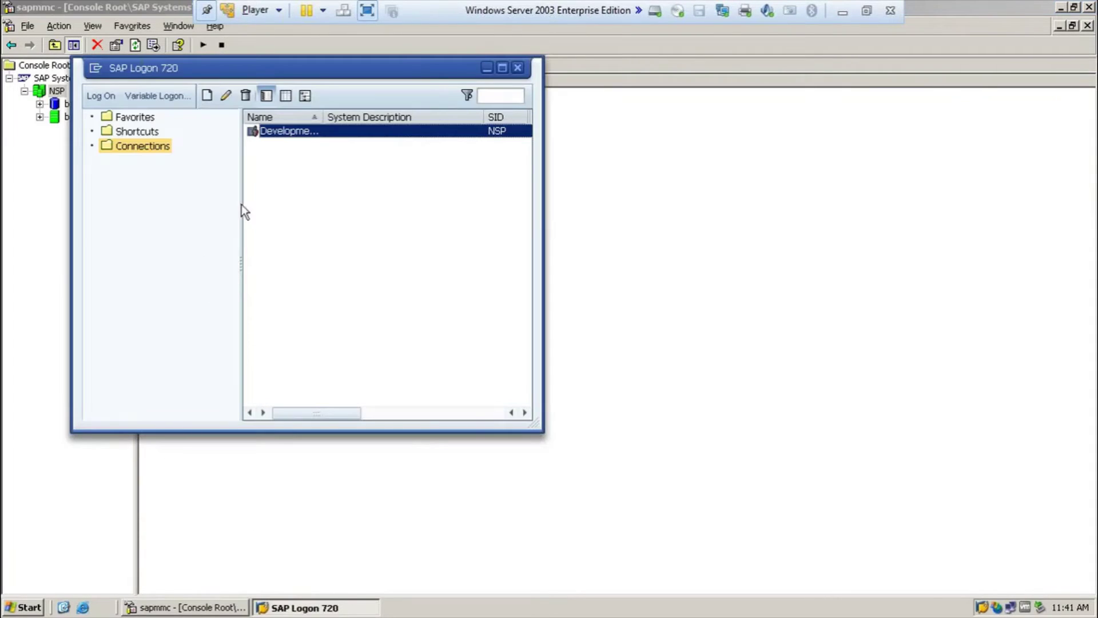
pyautogui.doubleClick(298, 138)
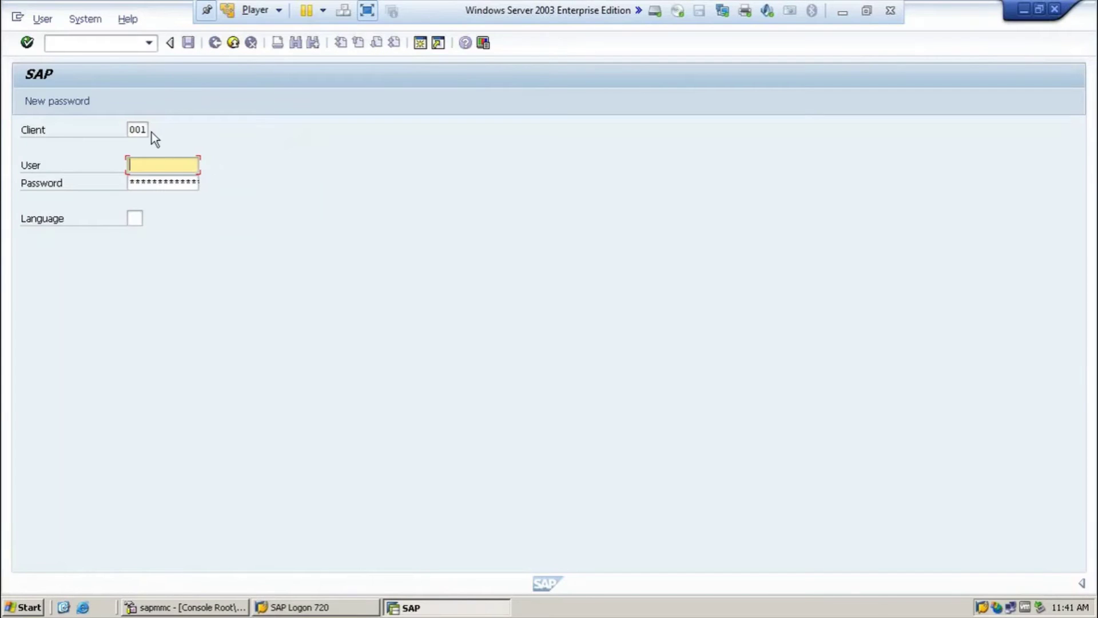
pyautogui.click(146, 130)
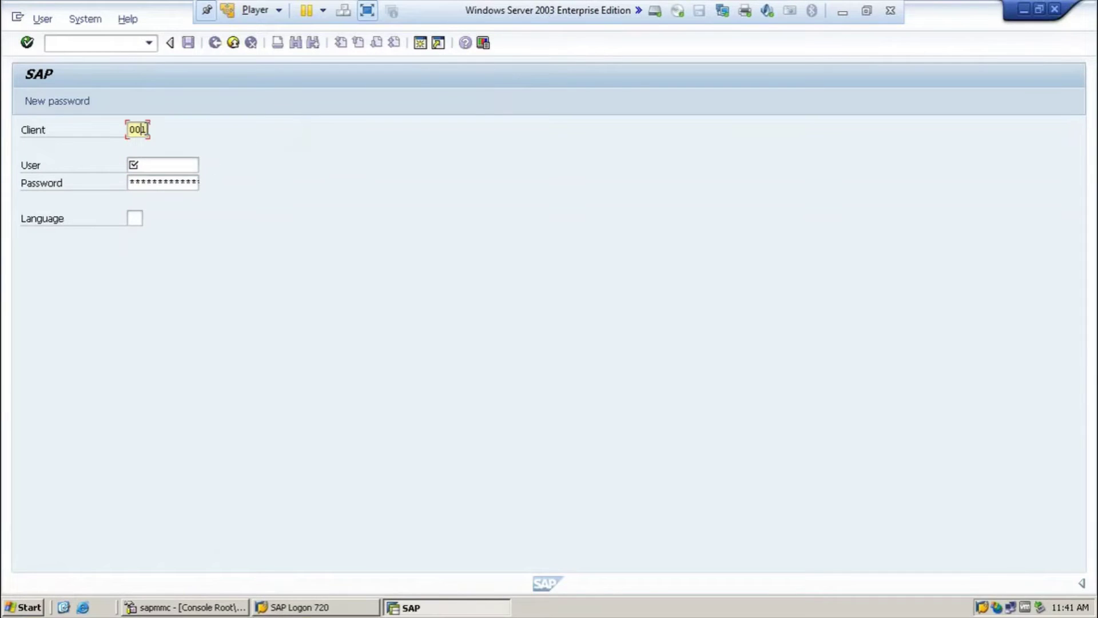
pyautogui.press('BackSpace')
pyautogui.write('0')
pyautogui.press('Tab')
pyautogui.write('ddic')
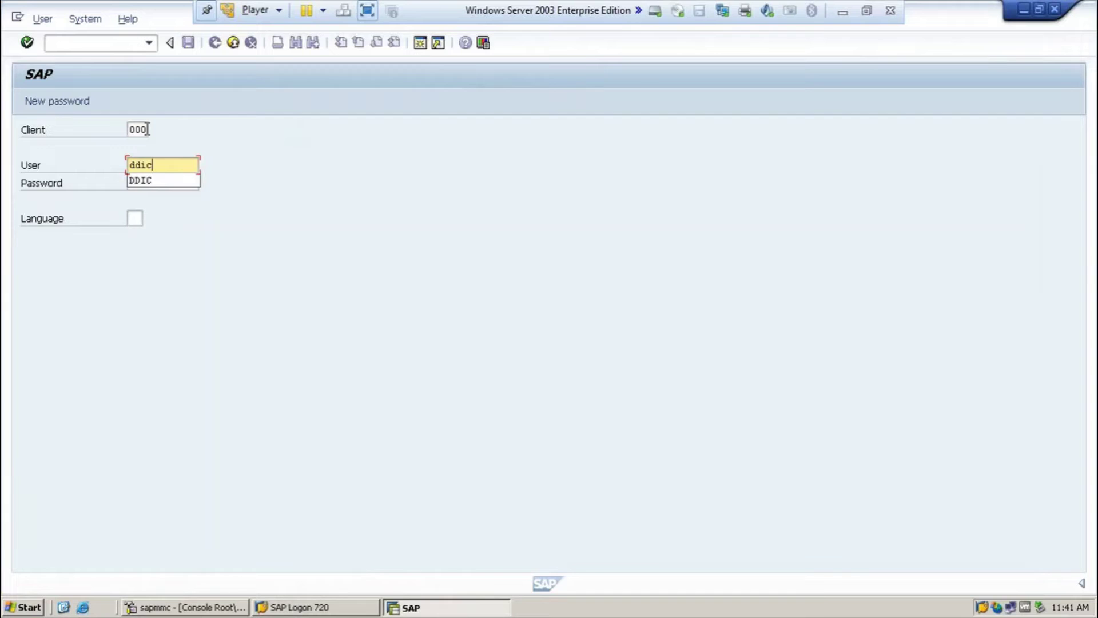
pyautogui.press('Tab')
pyautogui.write('********')
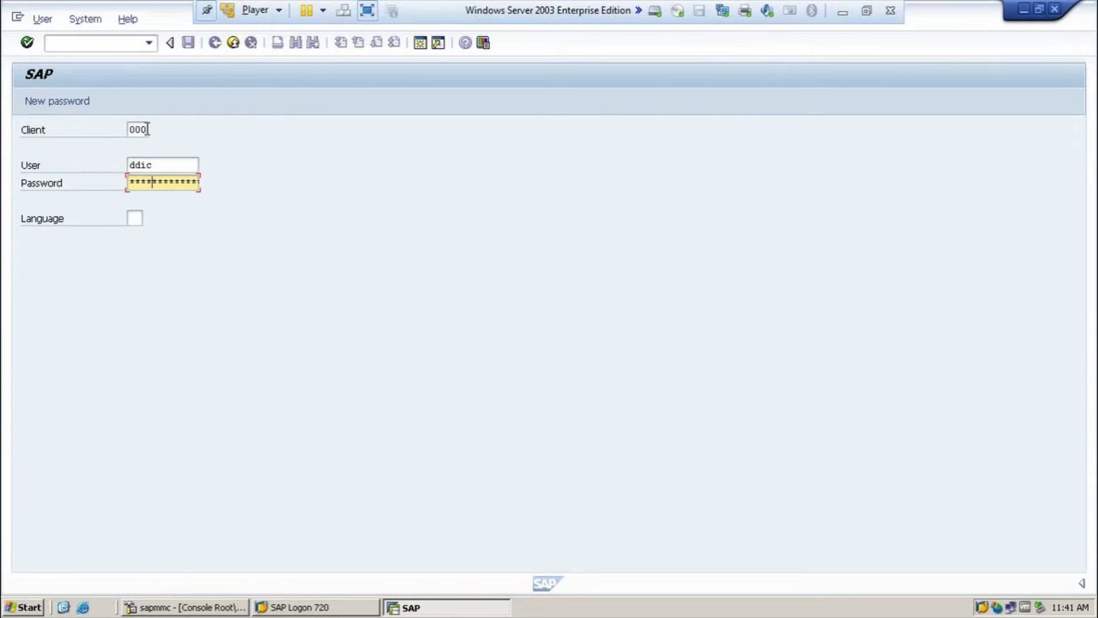
pyautogui.press('Return')
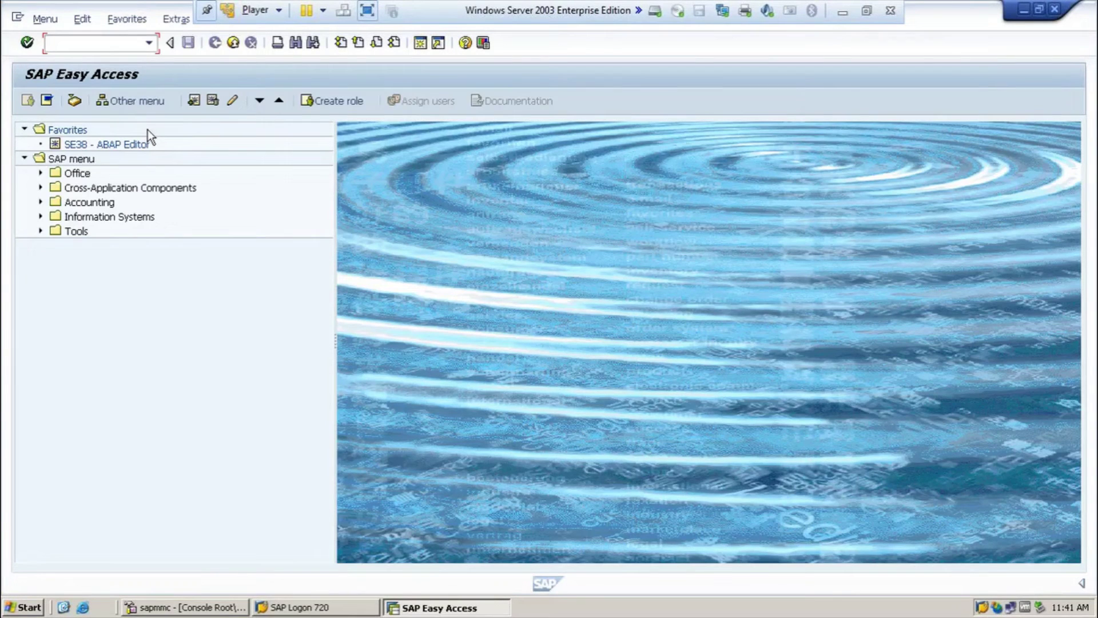
pyautogui.write('sm02')
pyautogui.press('Return')
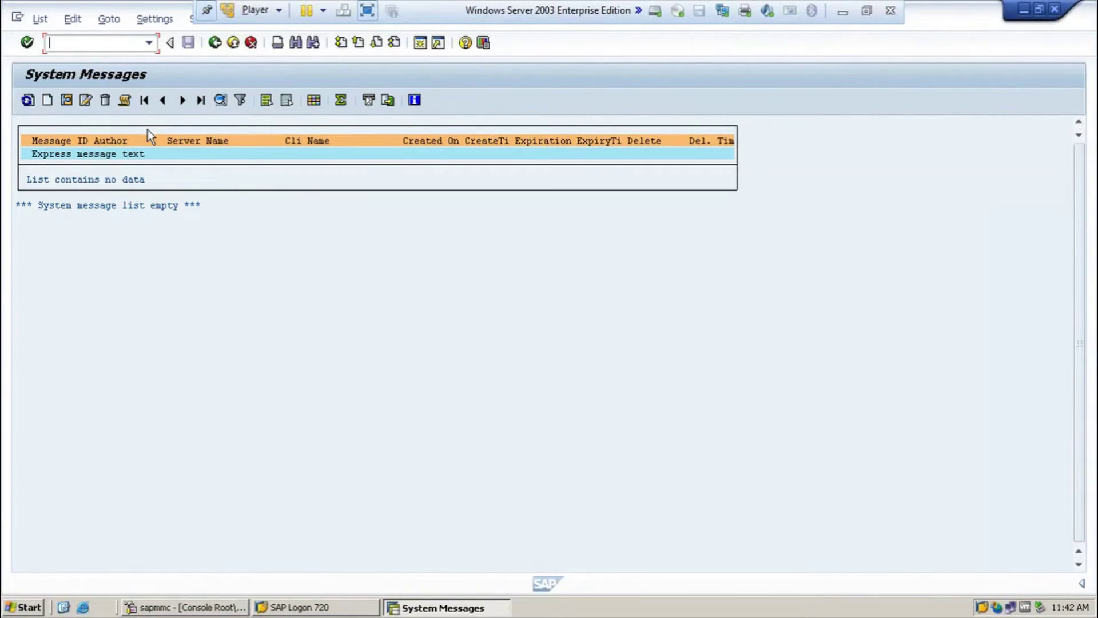
# Create a system message: 'System will be Shutdown by today at 5:00 p.m due to some maintenance activity'.
pyautogui.click(49, 102)
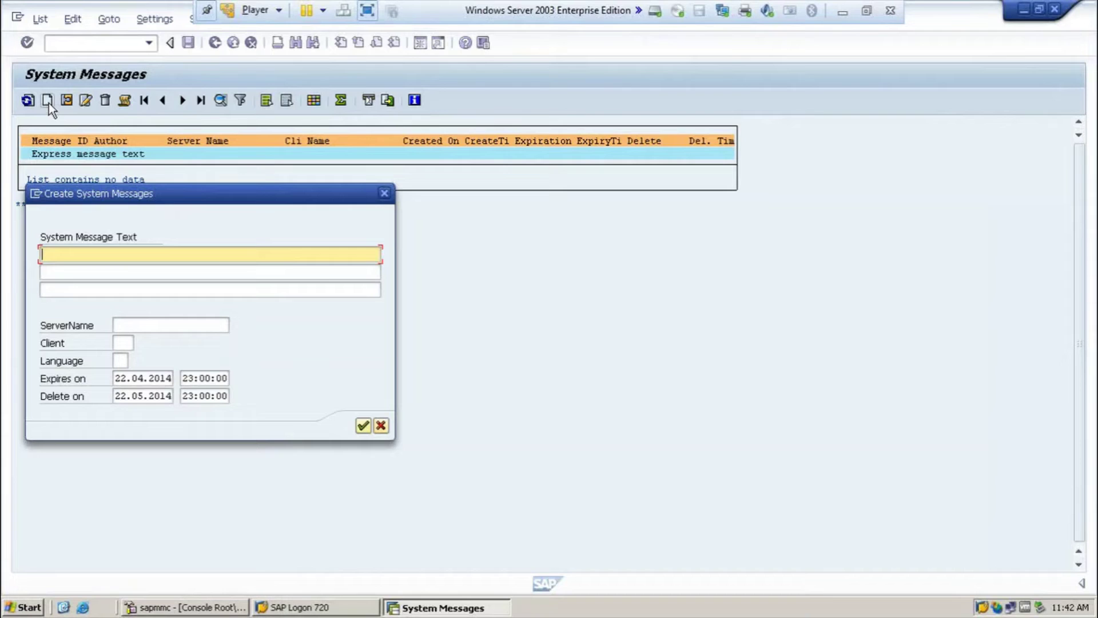
pyautogui.write('System i')
pyautogui.press('BackSpace')
pyautogui.write('will be Shutdown ')
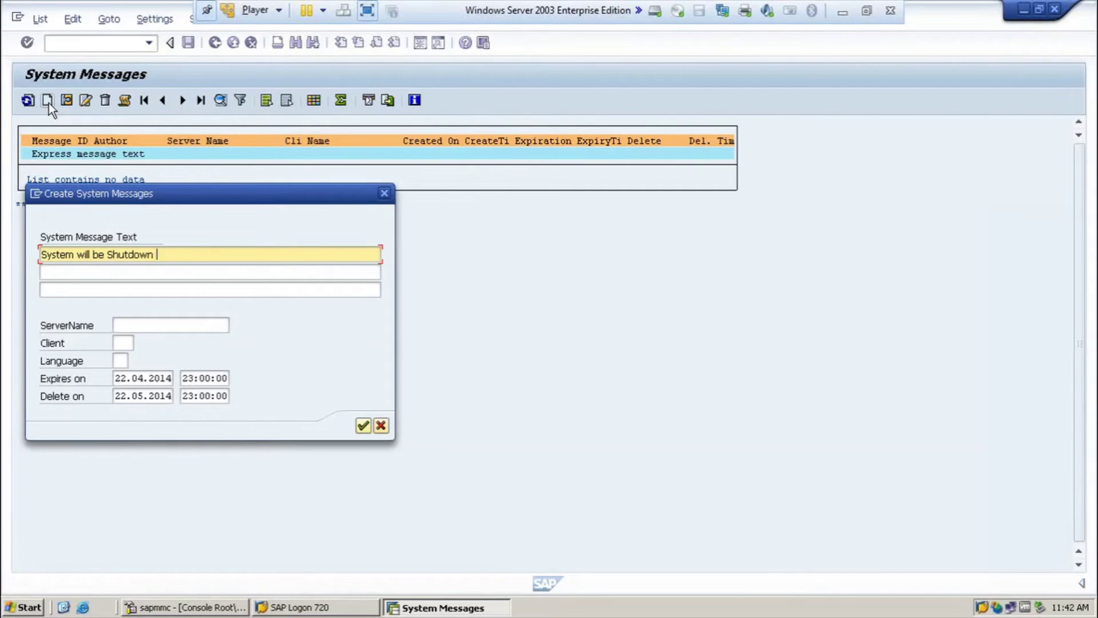
pyautogui.write('by today at 5:00 p.m due to some')
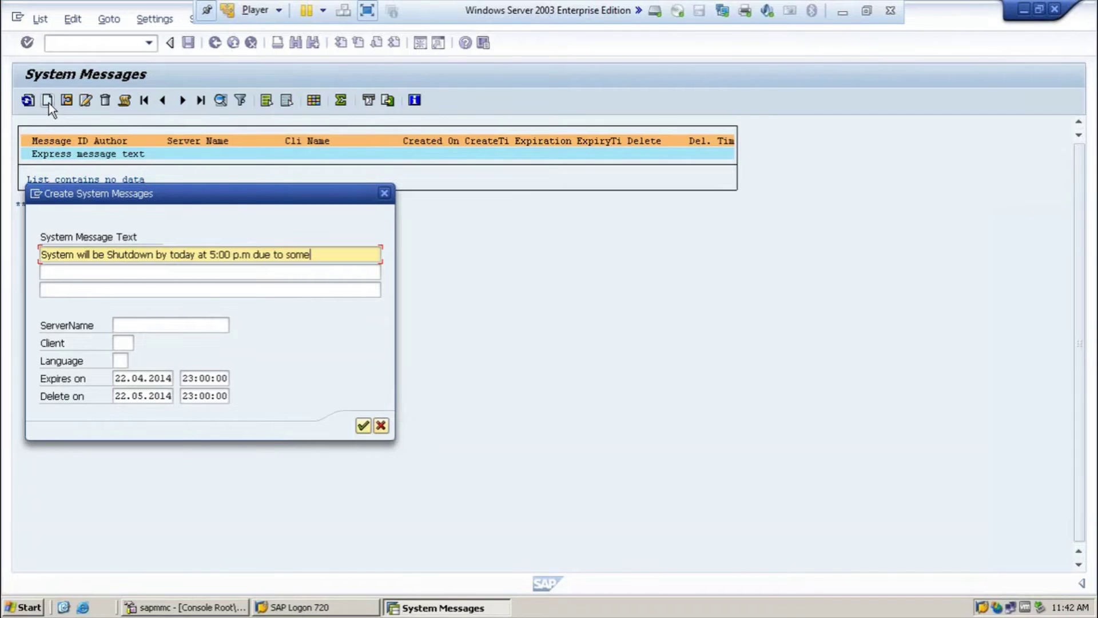
pyautogui.write(' mai')
pyautogui.press('BackSpace')
pyautogui.press('BackSpace')
pyautogui.press('BackSpace')
pyautogui.press('BackSpace')
pyautogui.press('BackSpace')
pyautogui.press('BackSpace')
pyautogui.press('BackSpace')
pyautogui.press('BackSpace')
pyautogui.click(82, 273)
pyautogui.write('some ma')
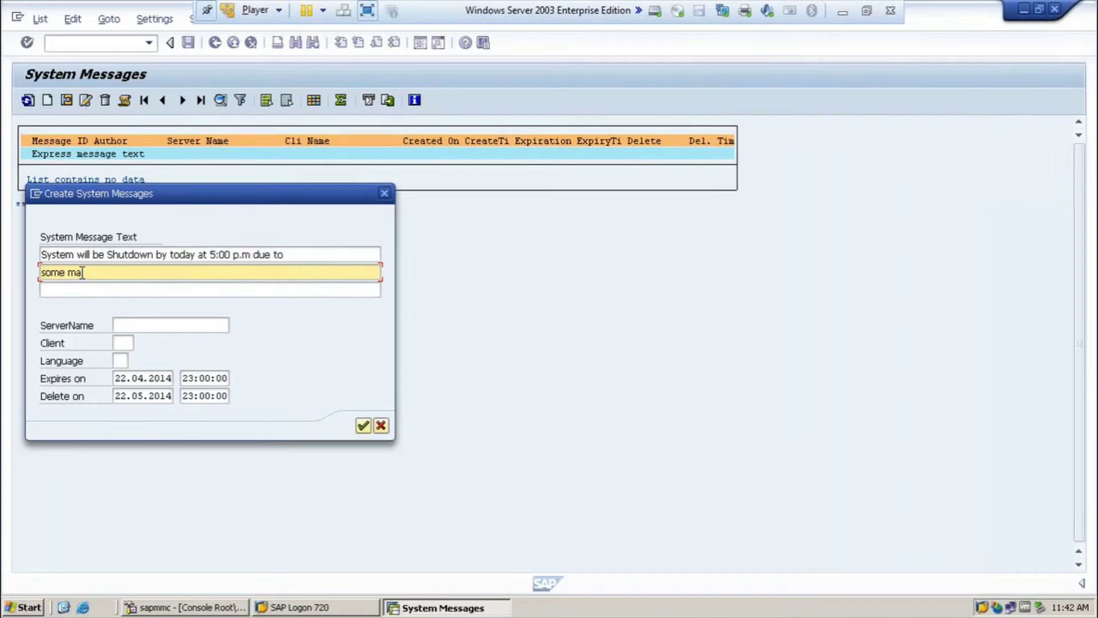
pyautogui.write('intenance activity')
# Target the message at server basisexpert_NSP_00, client 000, language EN.
pyautogui.click(131, 327)
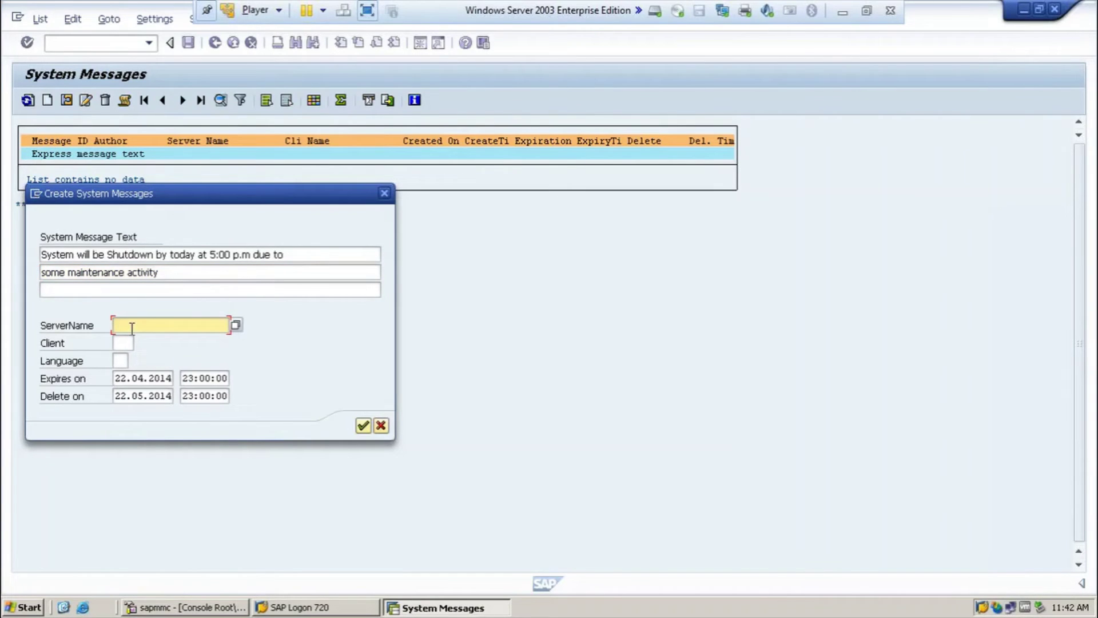
pyautogui.click(235, 324)
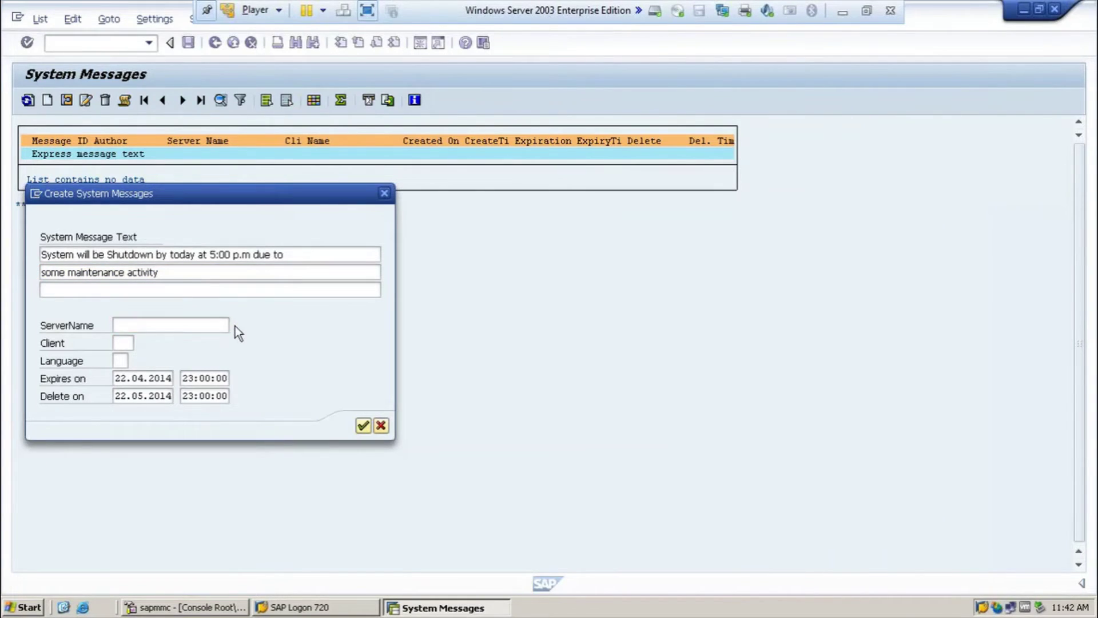
pyautogui.doubleClick(139, 286)
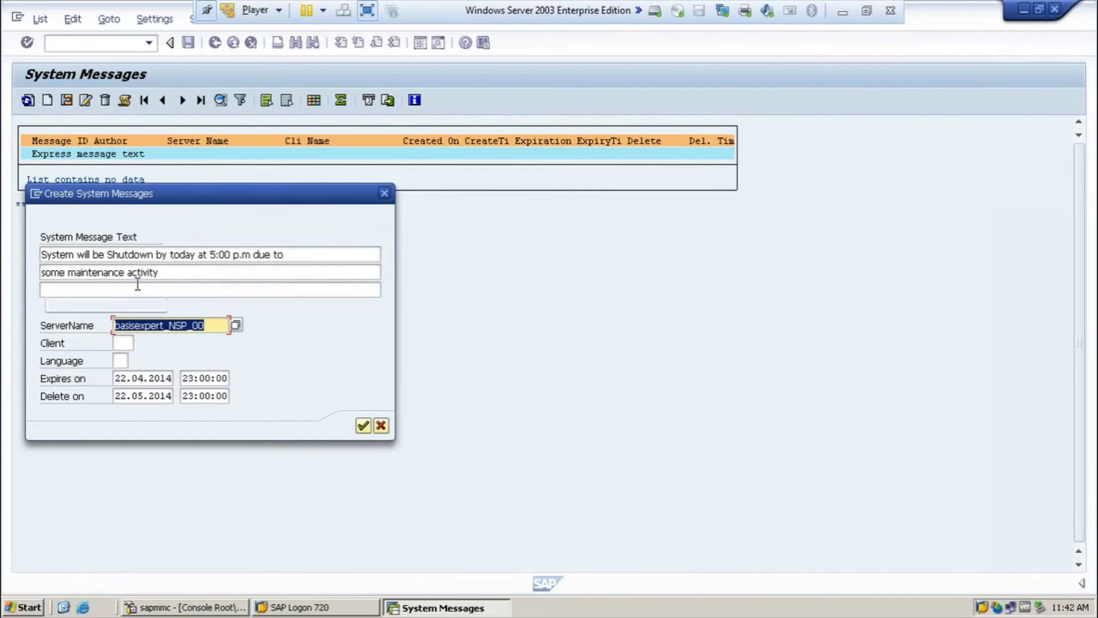
pyautogui.click(128, 342)
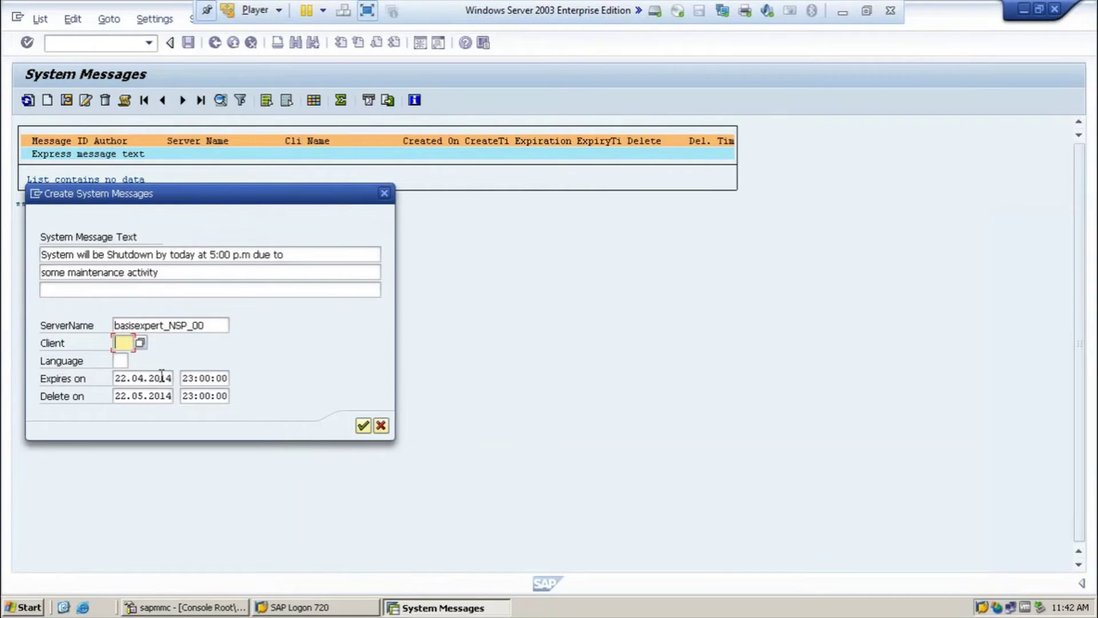
pyautogui.write('000')
pyautogui.click(121, 360)
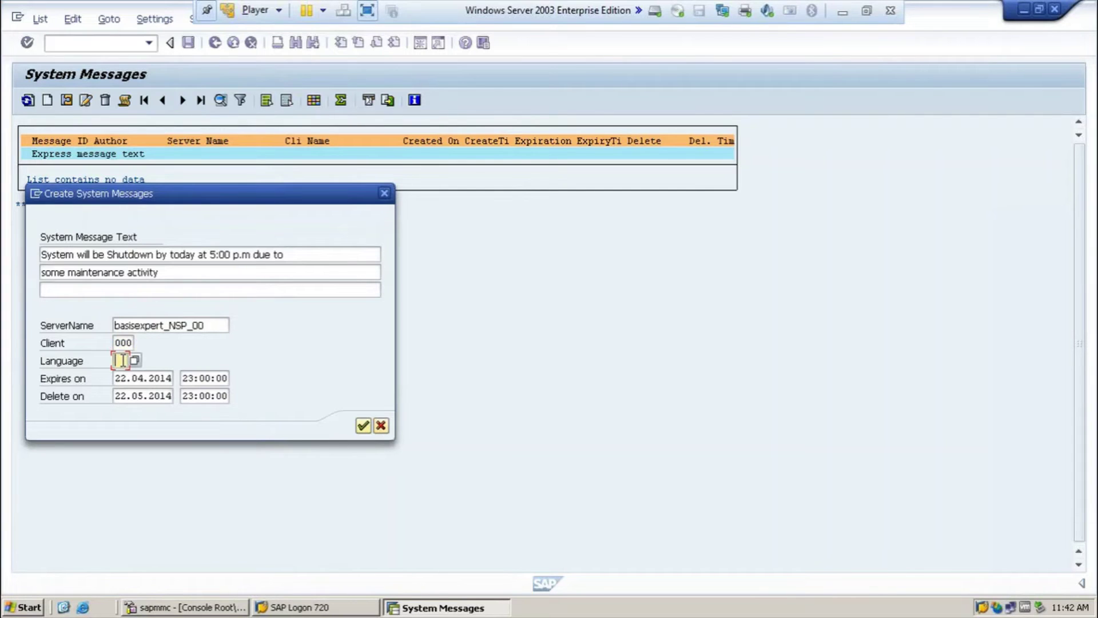
pyautogui.write('en')
# Save the system message and enter /n in the command field.
pyautogui.click(359, 427)
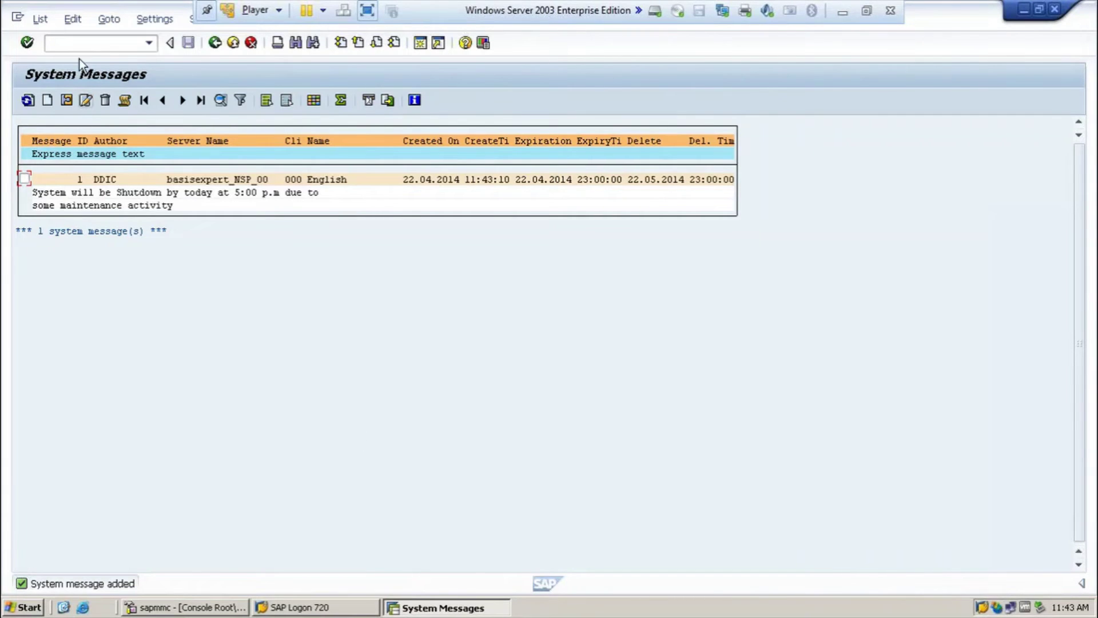
pyautogui.click(77, 43)
pyautogui.write('/n')
# Execute /n and confirm the System Messages shutdown popup.
pyautogui.press('Return')
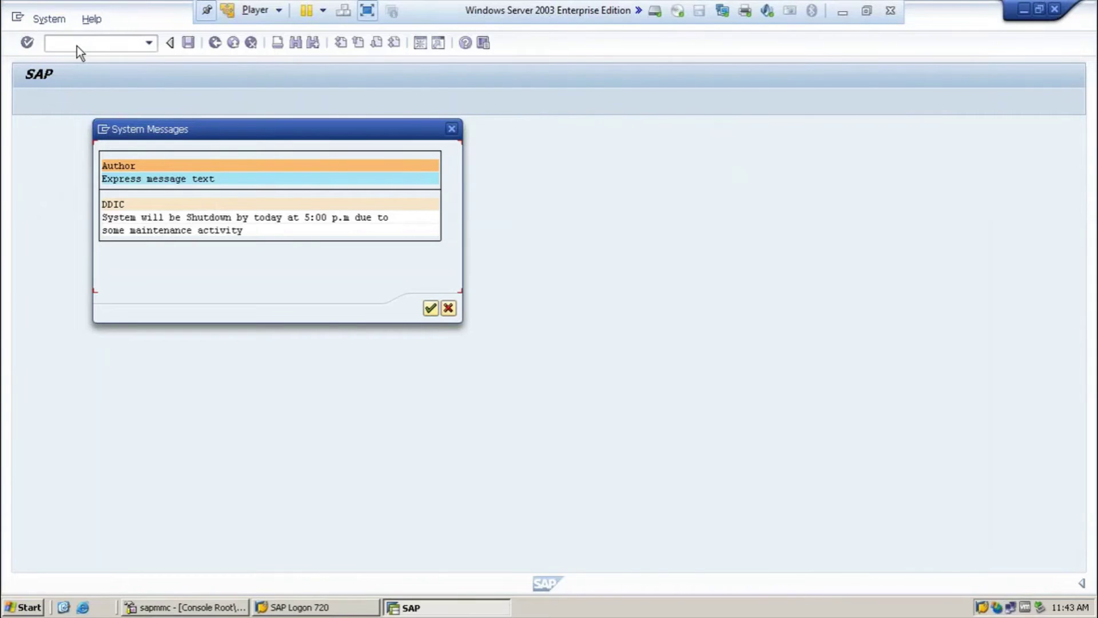
pyautogui.press('Return')
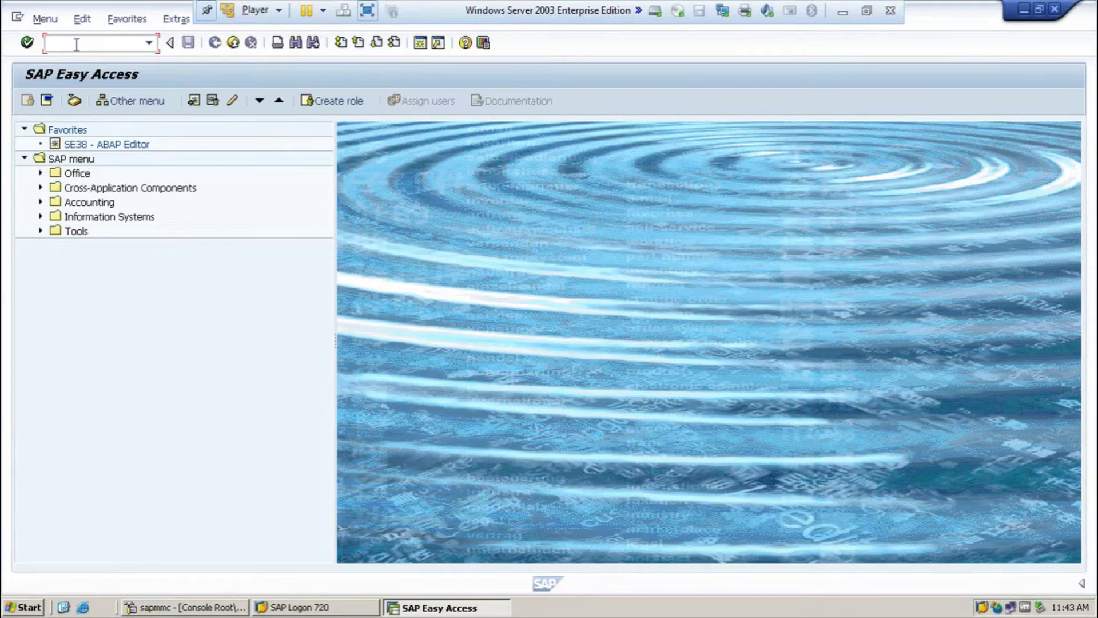
# Run transaction AL08 to list all logged-on users.
pyautogui.write('a')
pyautogui.write('l08')
pyautogui.press('Return')
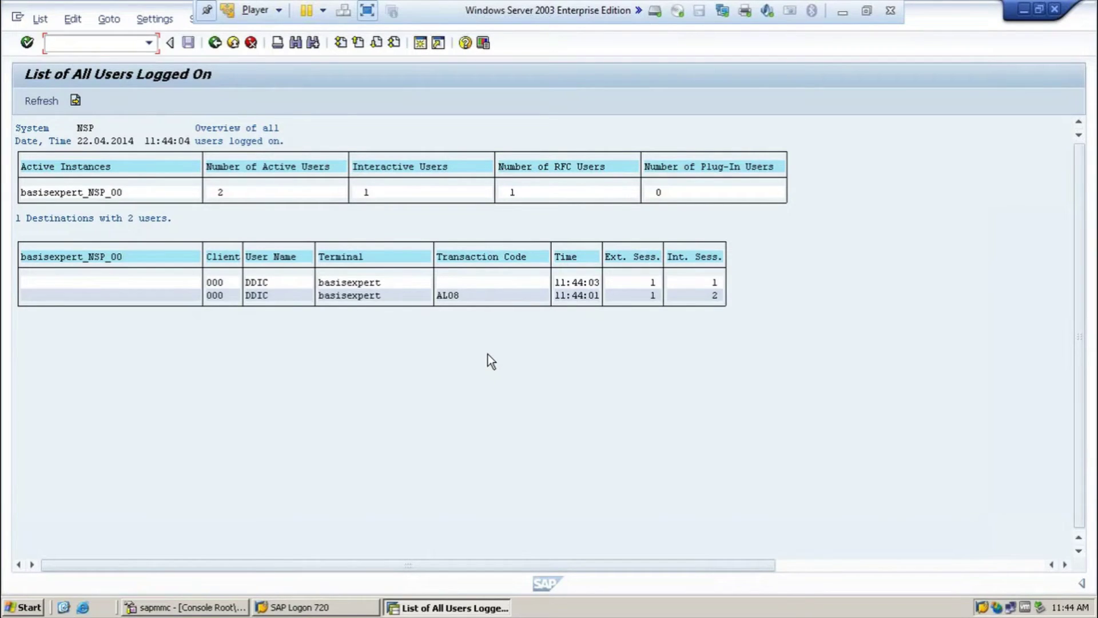
# Return to Easy Access, run SM50, and close the Internet Explorer Enhanced Security warning.
pyautogui.write('/n')
pyautogui.press('Return')
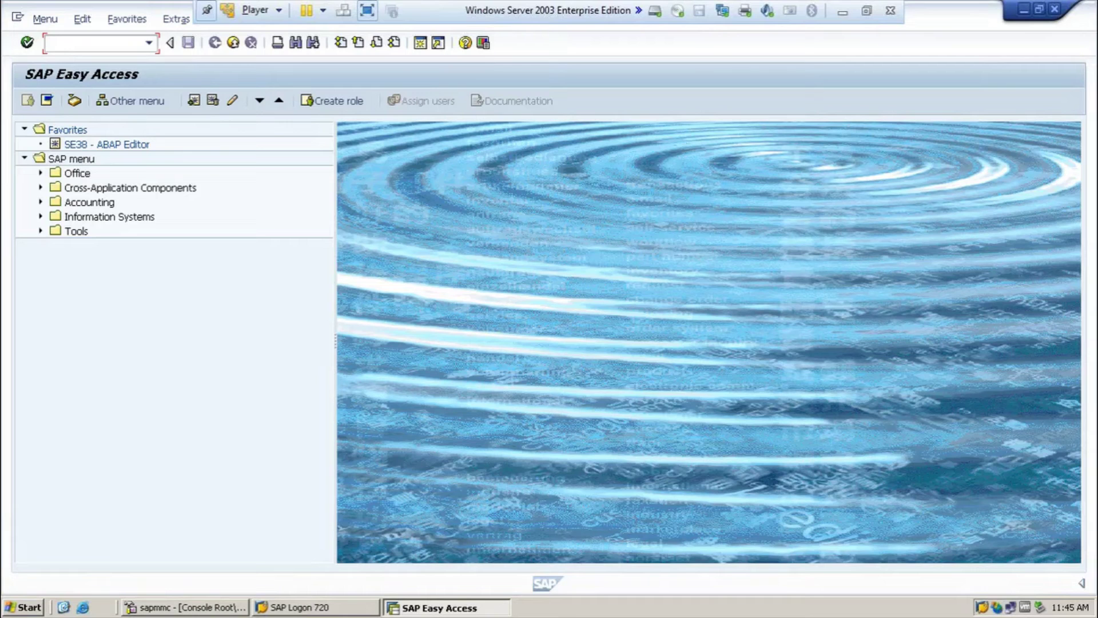
pyautogui.write('sm50')
pyautogui.press('Return')
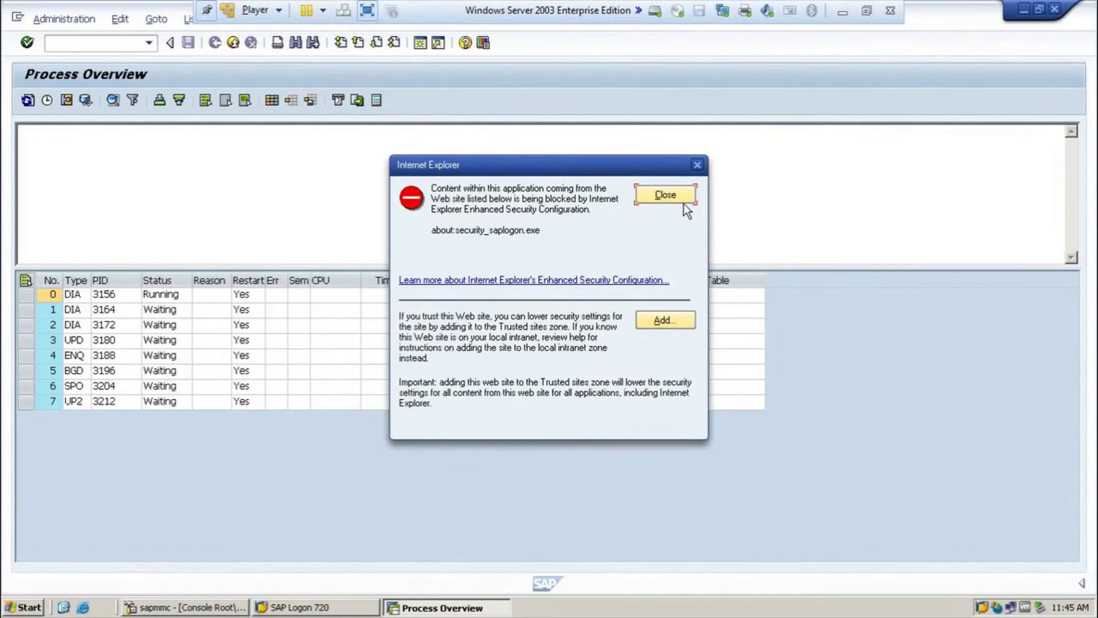
pyautogui.click(680, 196)
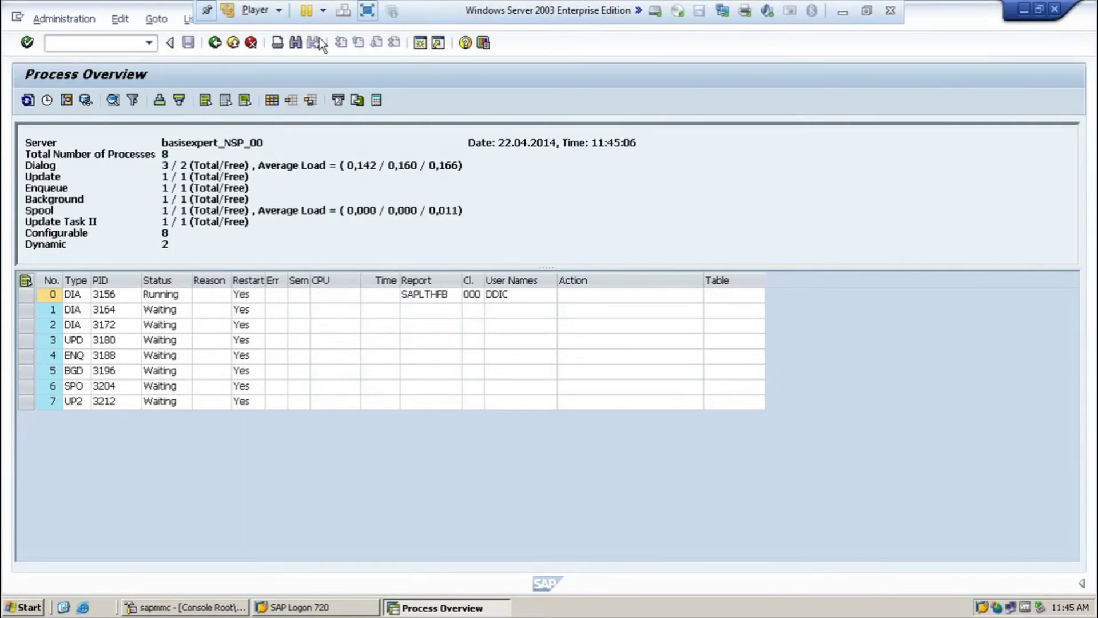
pyautogui.click(50, 43)
# End all SAP GUI sessions with /nex and close SAP Logon.
pyautogui.write('/nex')
pyautogui.press('Return')
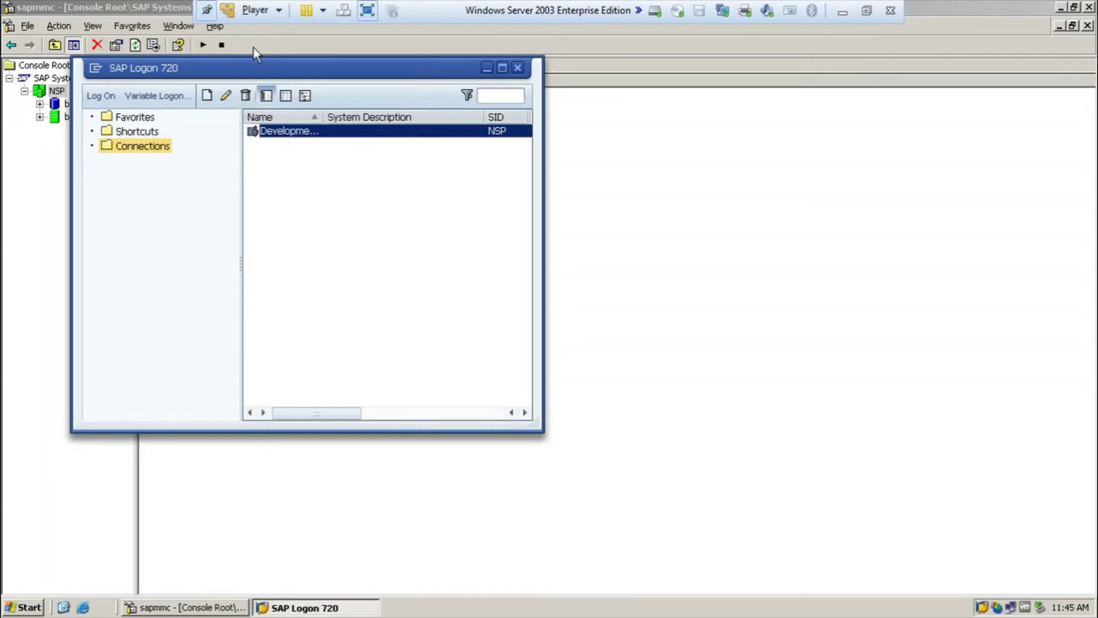
pyautogui.click(517, 68)
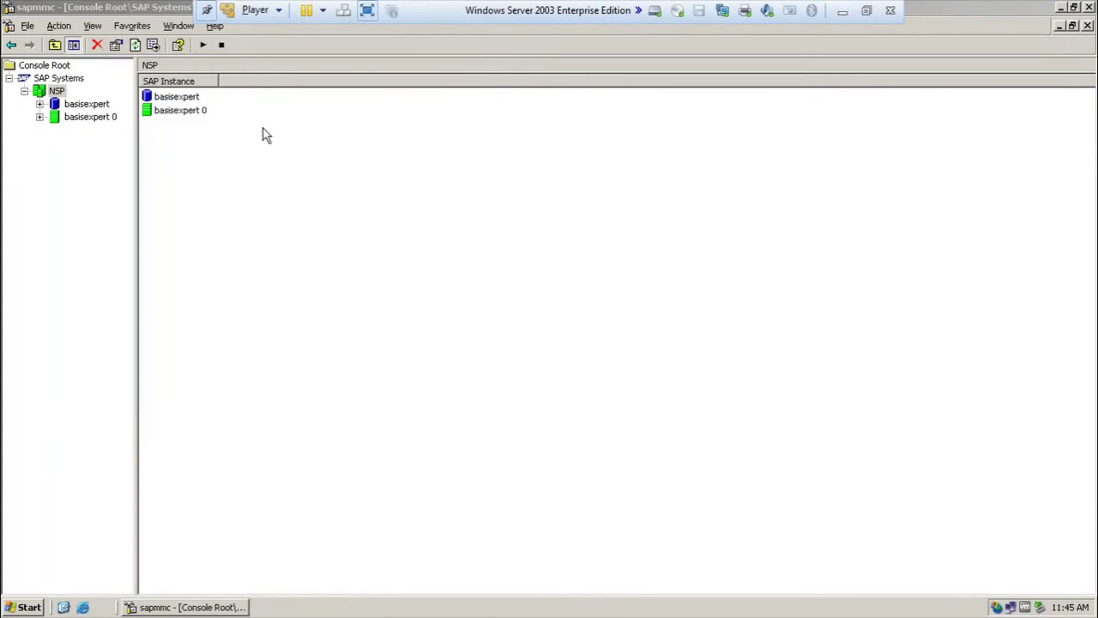
# Stop the NSP system in sapmmc with a Hard (SIGINT) shutdown.
pyautogui.rightClick(57, 91)
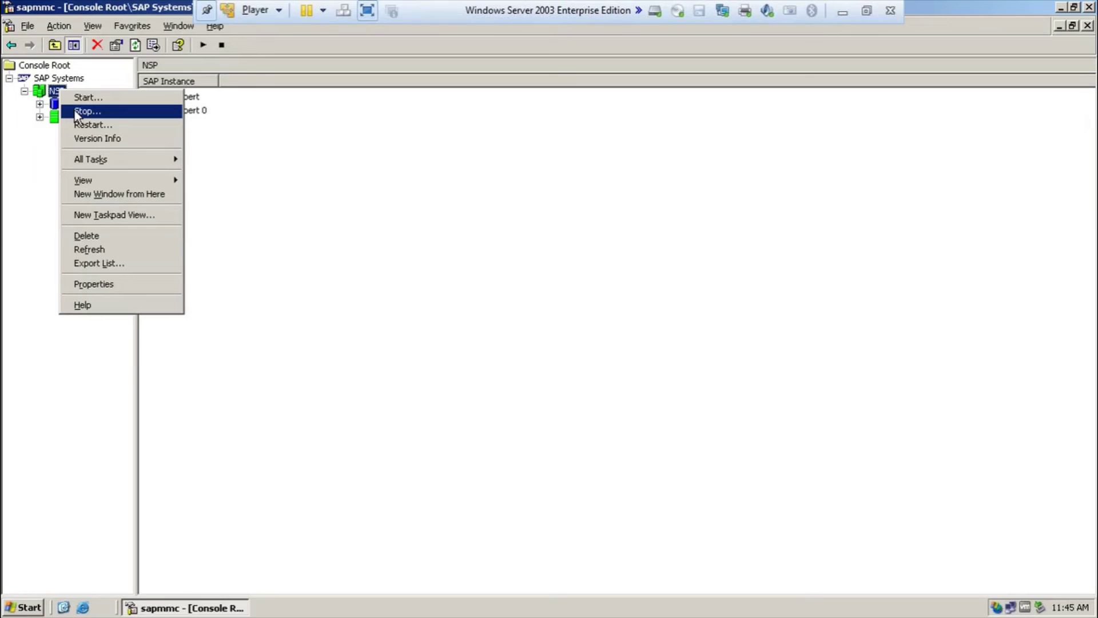
pyautogui.click(78, 112)
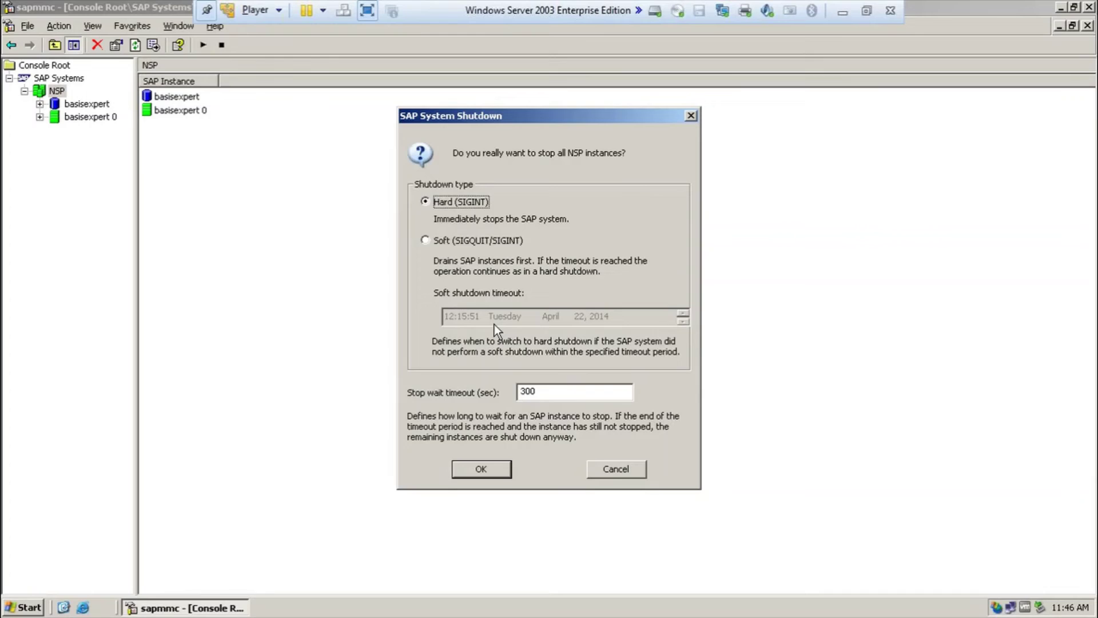
pyautogui.click(479, 468)
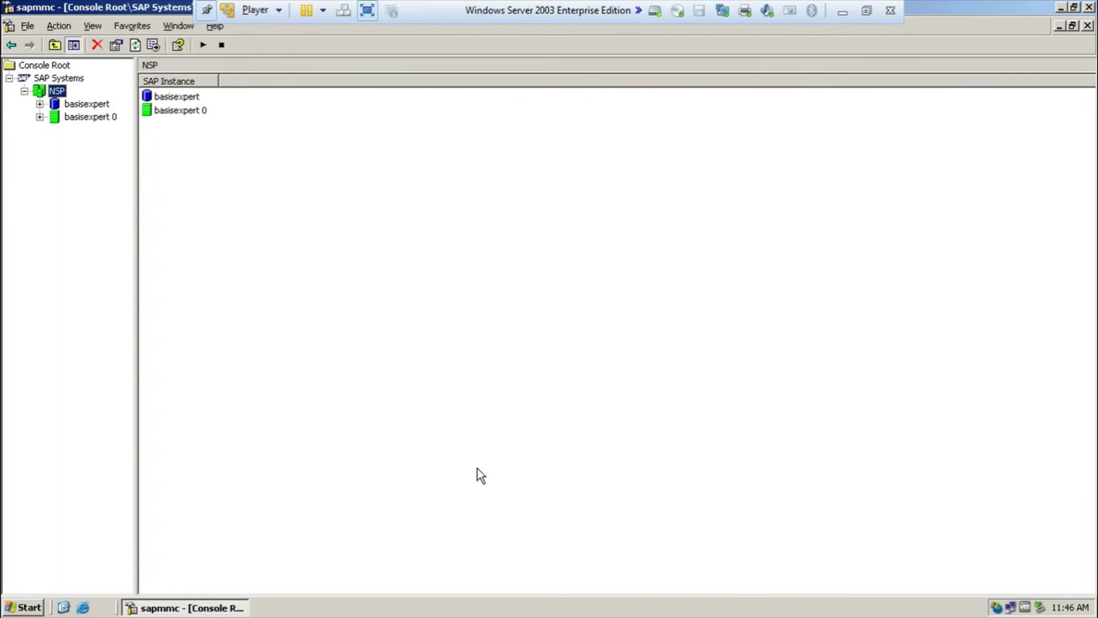
# Check basisexpert 0's AS ABAP WP Table, then collapse and re-expand NSP to refresh status.
pyautogui.click(42, 115)
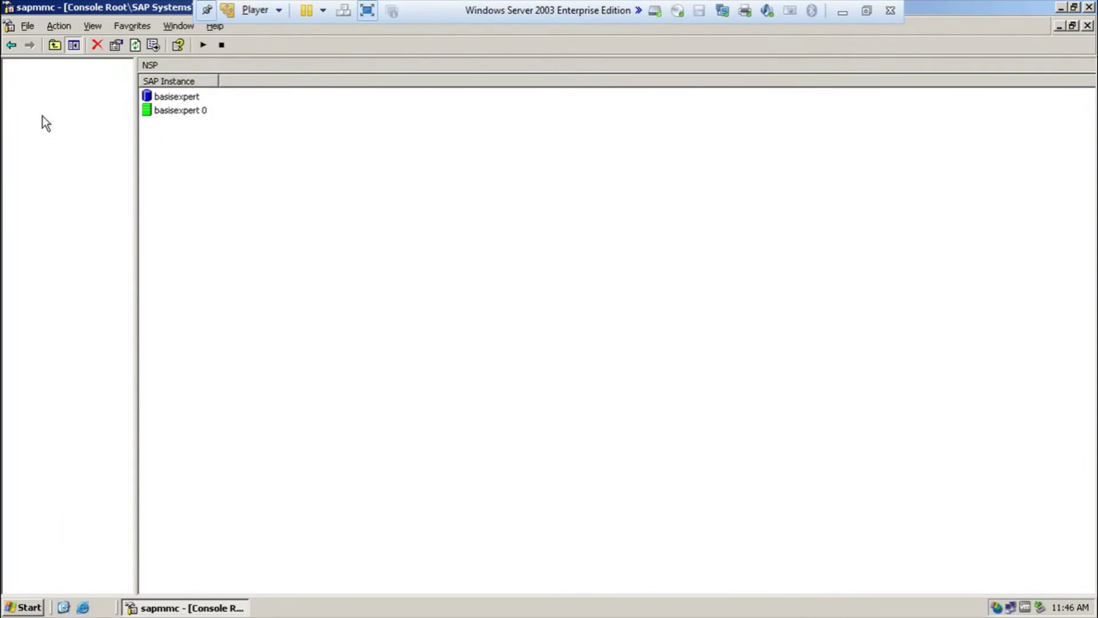
pyautogui.click(94, 207)
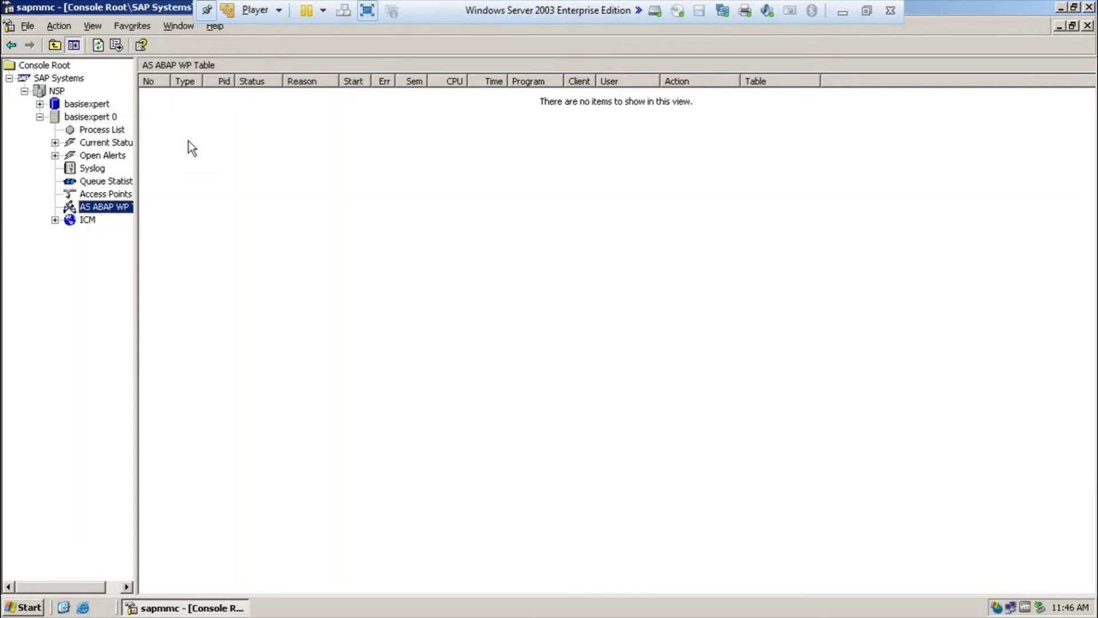
pyautogui.click(50, 93)
pyautogui.click(24, 92)
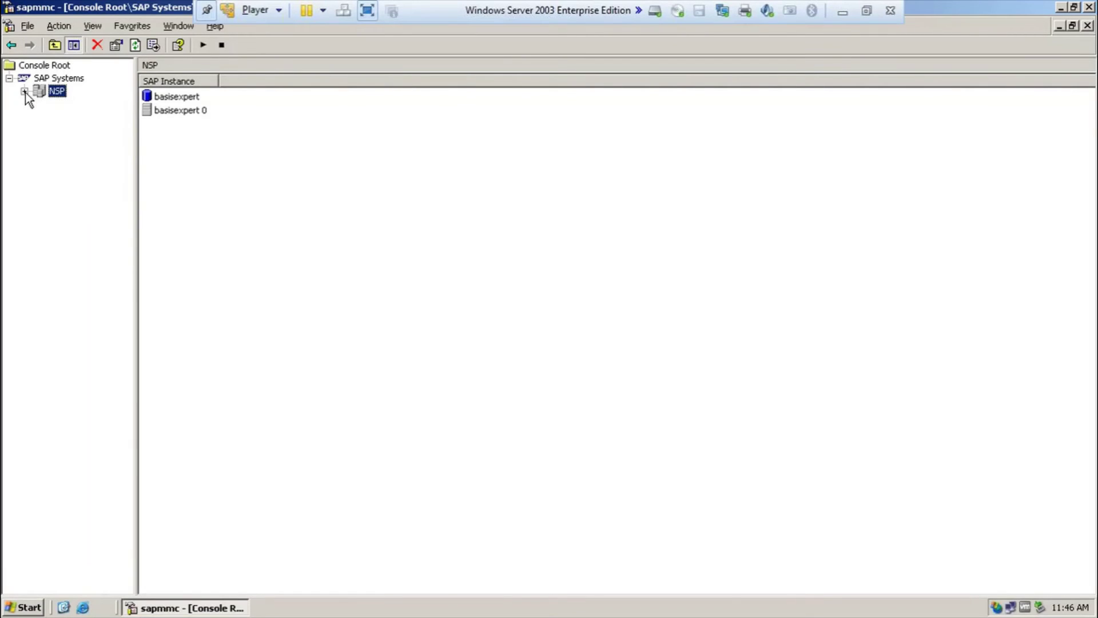
pyautogui.click(24, 91)
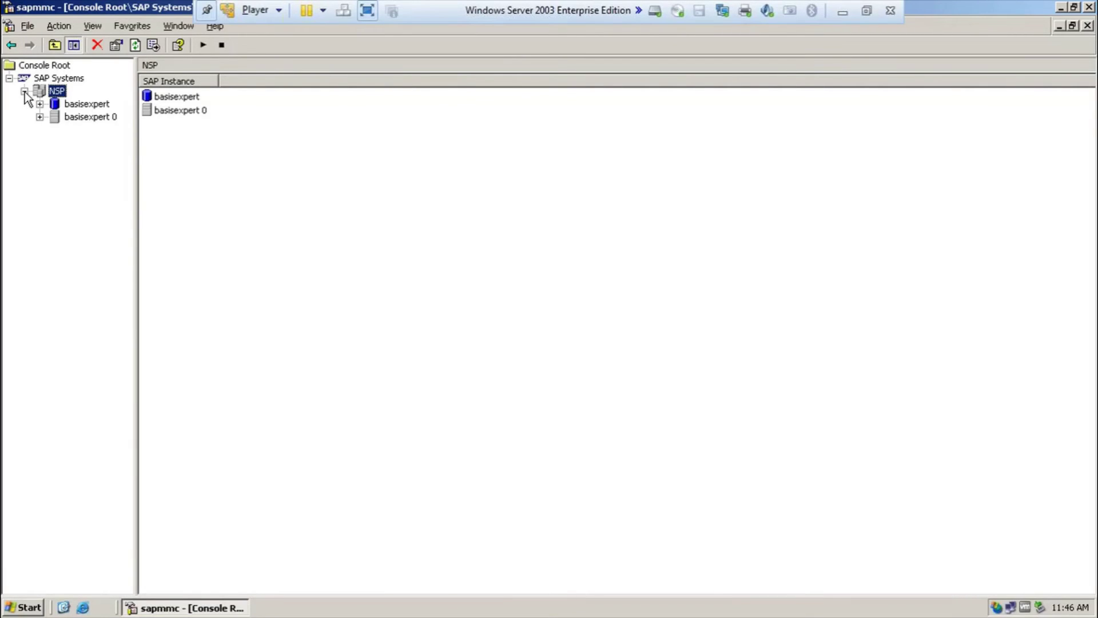
# Restore the console window and start NSP with the 300-second timeout.
pyautogui.click(1073, 7)
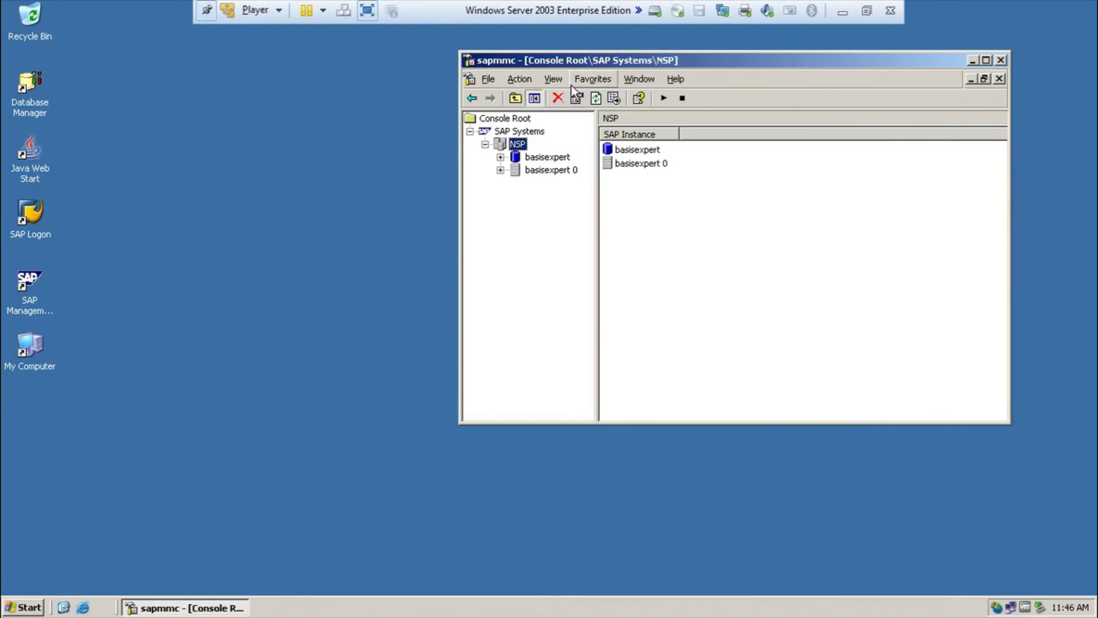
pyautogui.rightClick(520, 150)
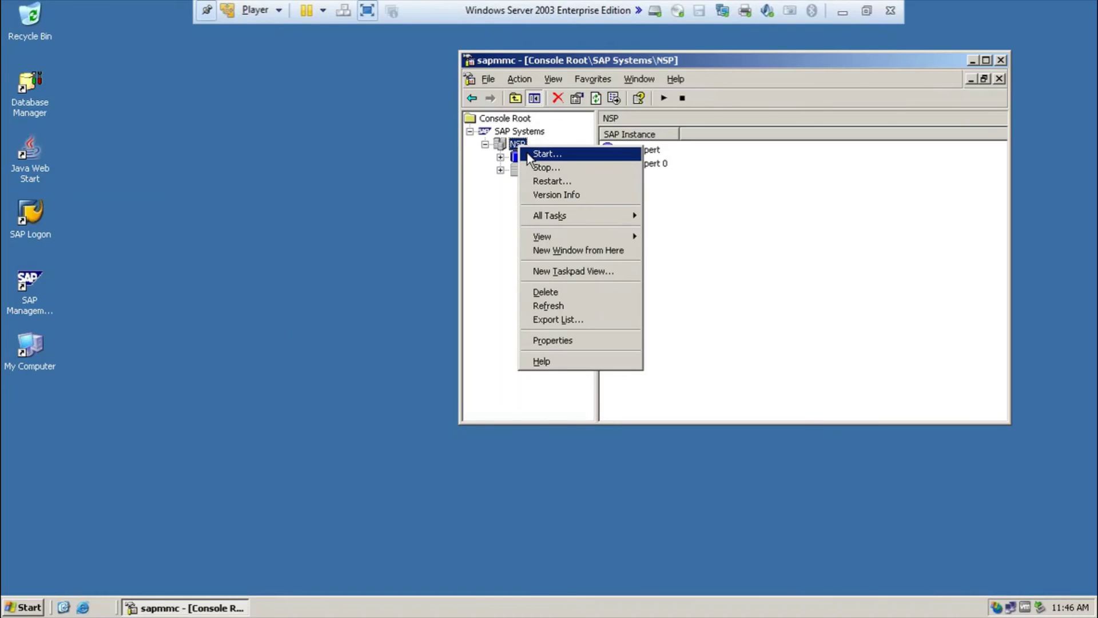
pyautogui.click(528, 155)
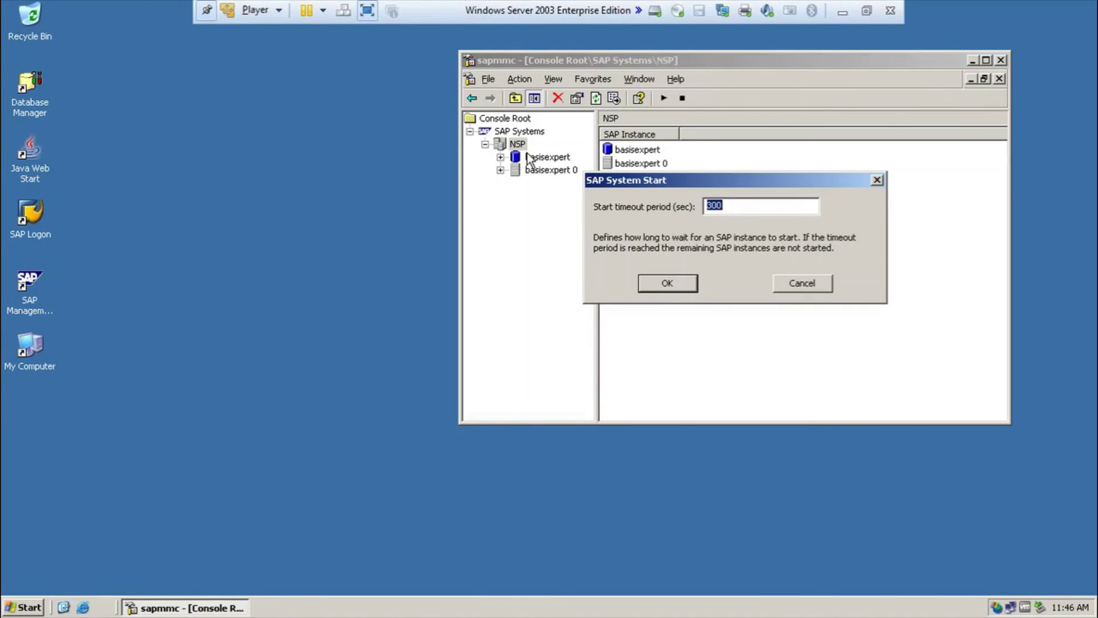
pyautogui.click(681, 286)
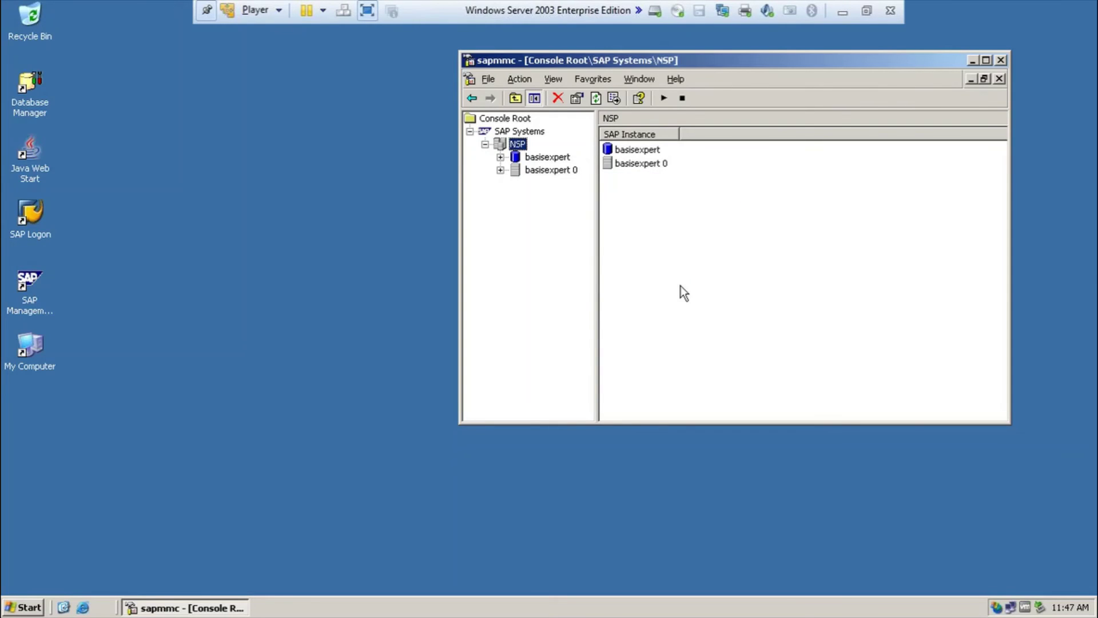
# Open the basisexpert 0 process list, then its AS ABAP WP Table showing eight work processes.
pyautogui.click(501, 170)
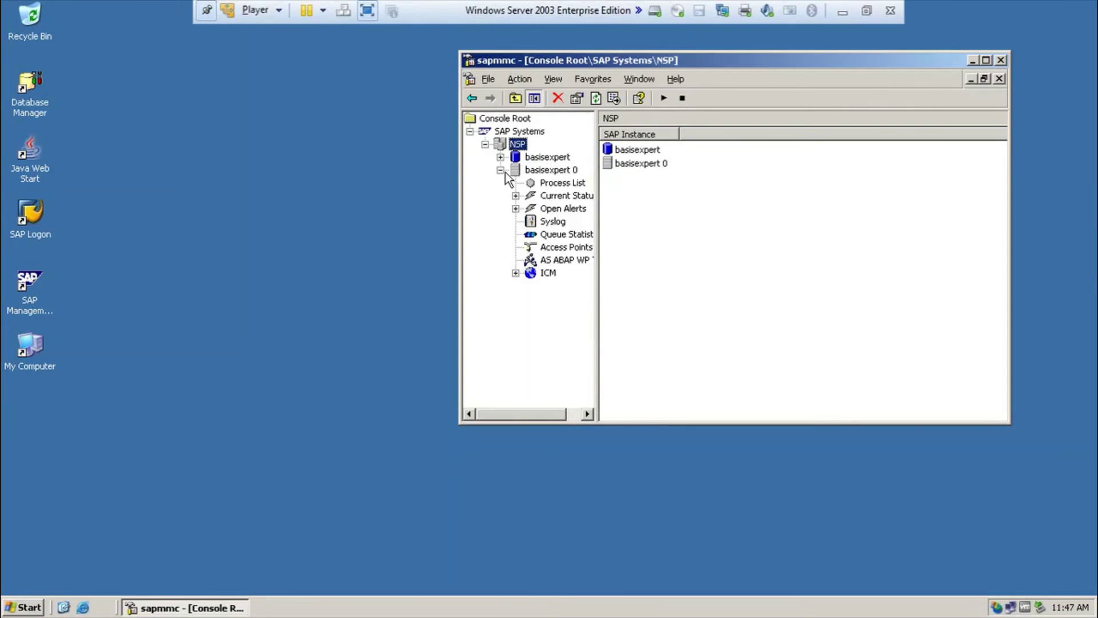
pyautogui.click(549, 183)
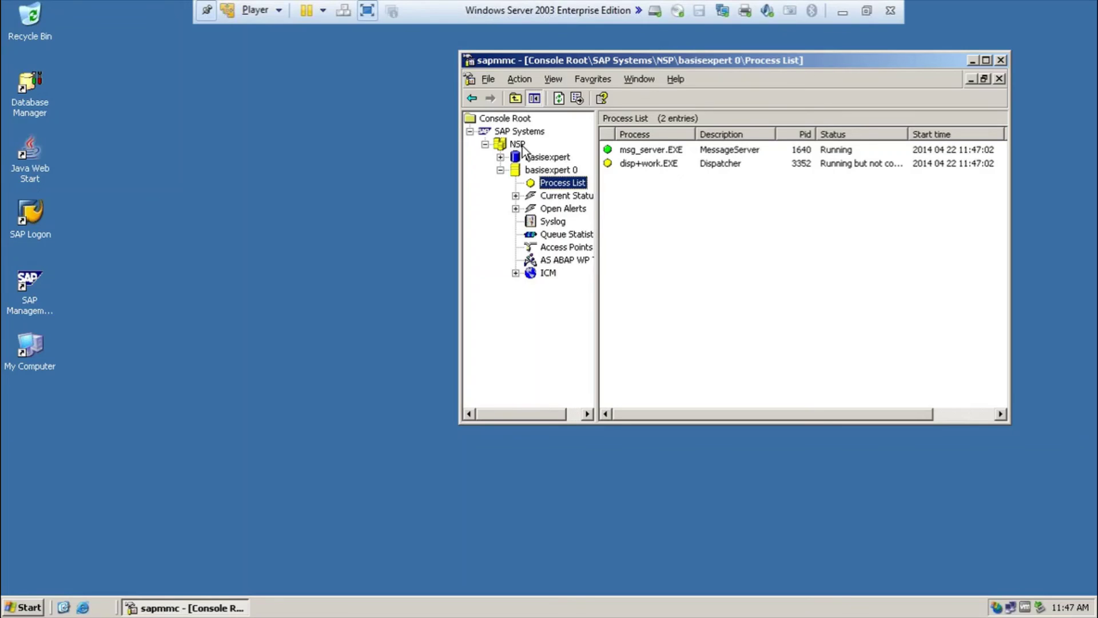
pyautogui.click(549, 262)
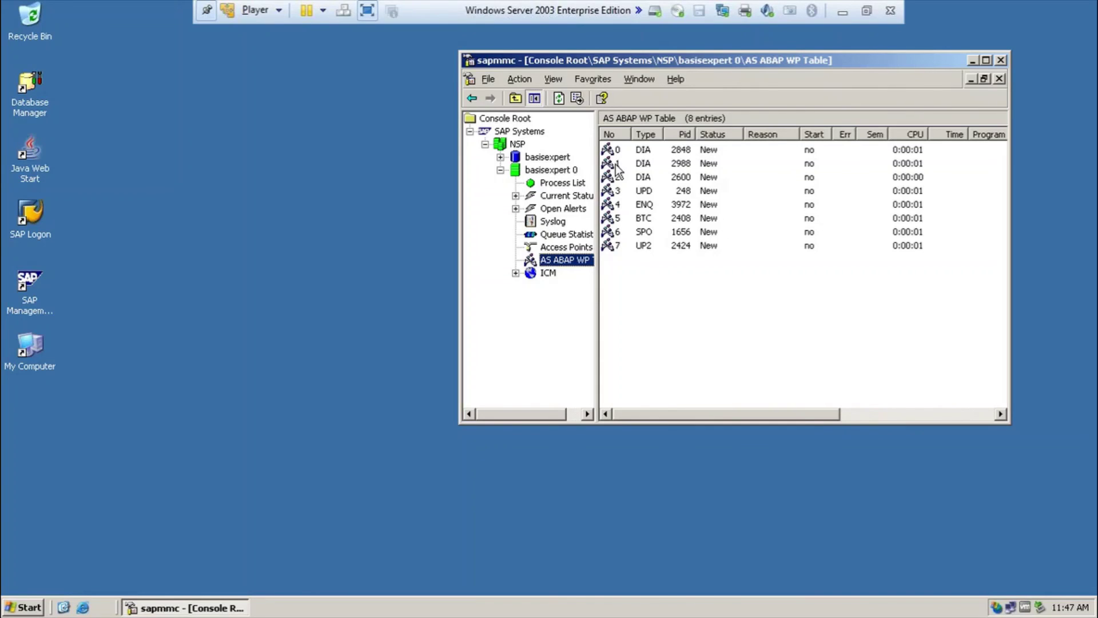
# Refresh the ABAP work process table until all eight processes show Start yes and Status Wait.
pyautogui.click(560, 103)
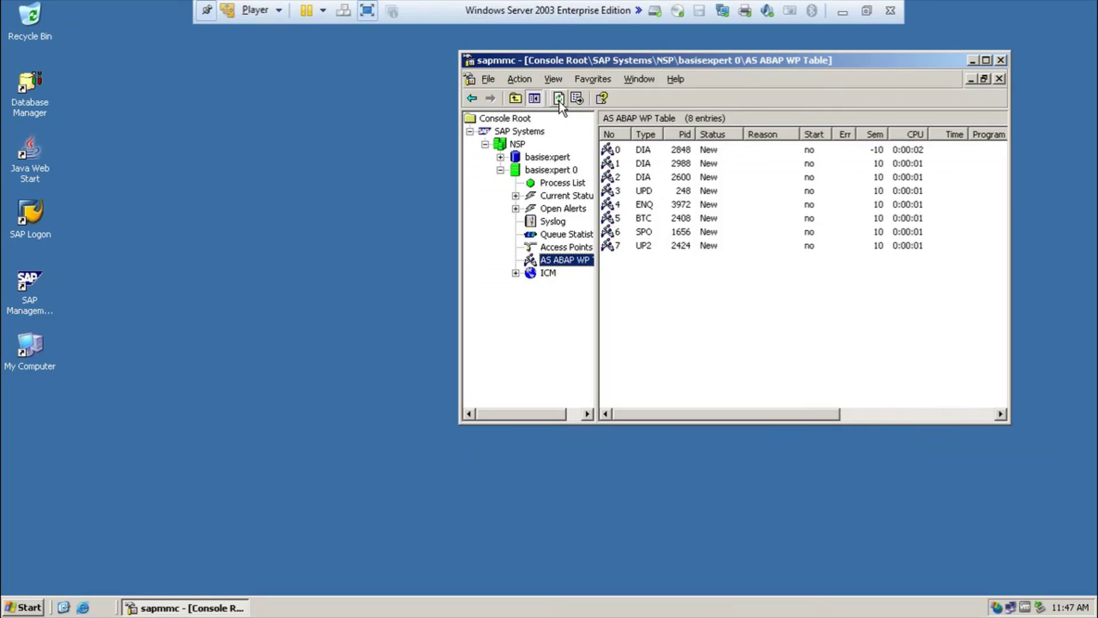
pyautogui.click(560, 104)
pyautogui.click(560, 103)
pyautogui.click(560, 103)
pyautogui.click(560, 103)
pyautogui.click(560, 103)
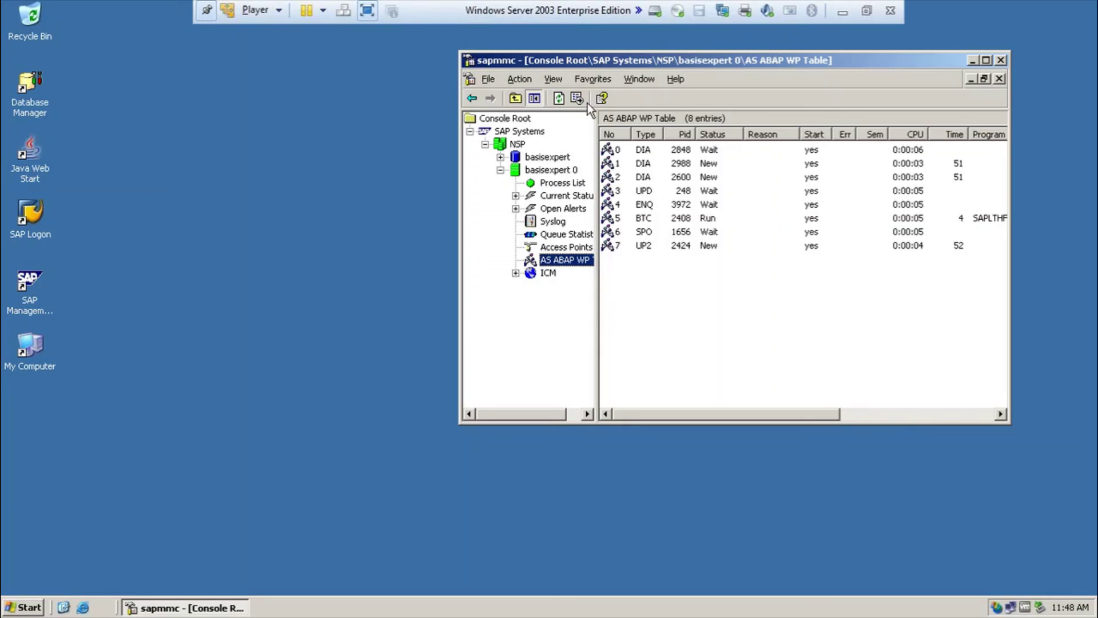
pyautogui.click(559, 99)
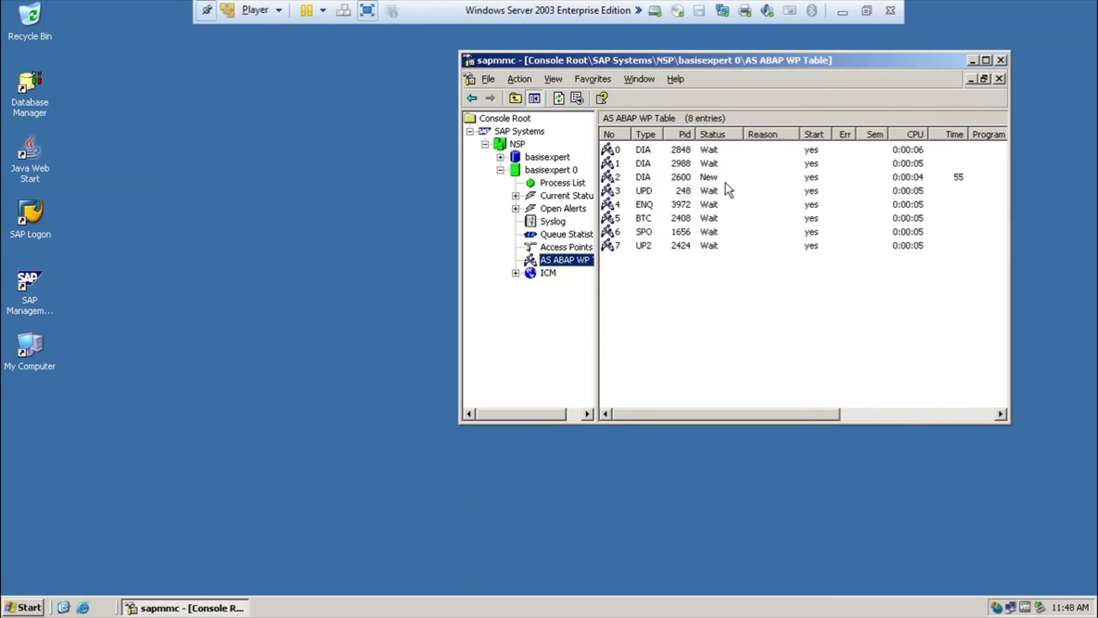
pyautogui.click(557, 102)
# Launch SAP Logon, open and close the NSP logon screen, then minimise SAP Logon.
pyautogui.doubleClick(40, 229)
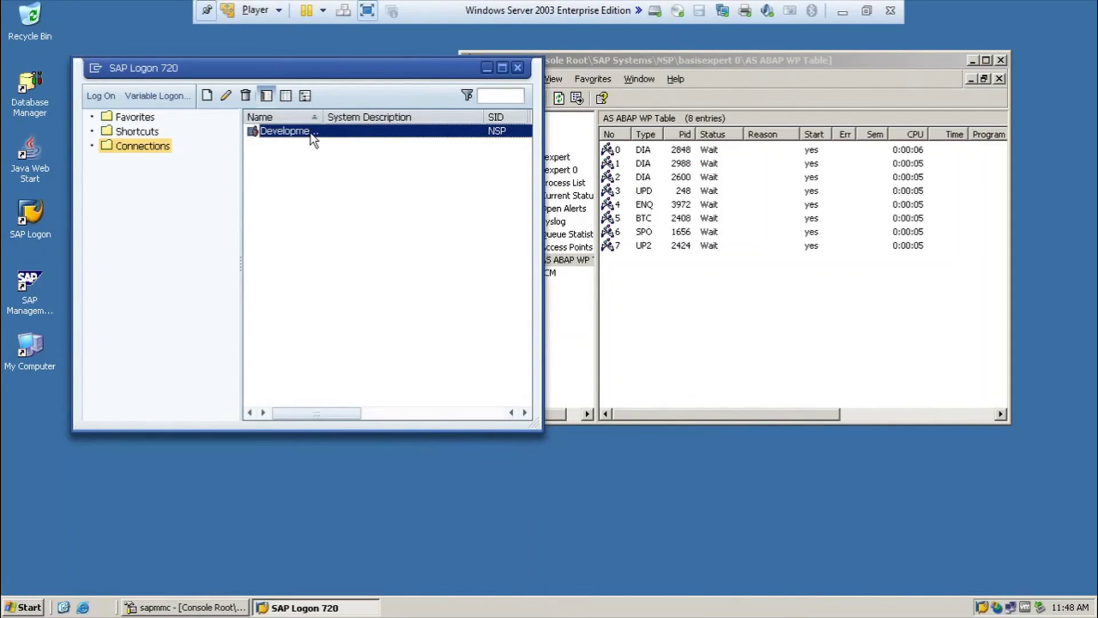
pyautogui.doubleClick(310, 132)
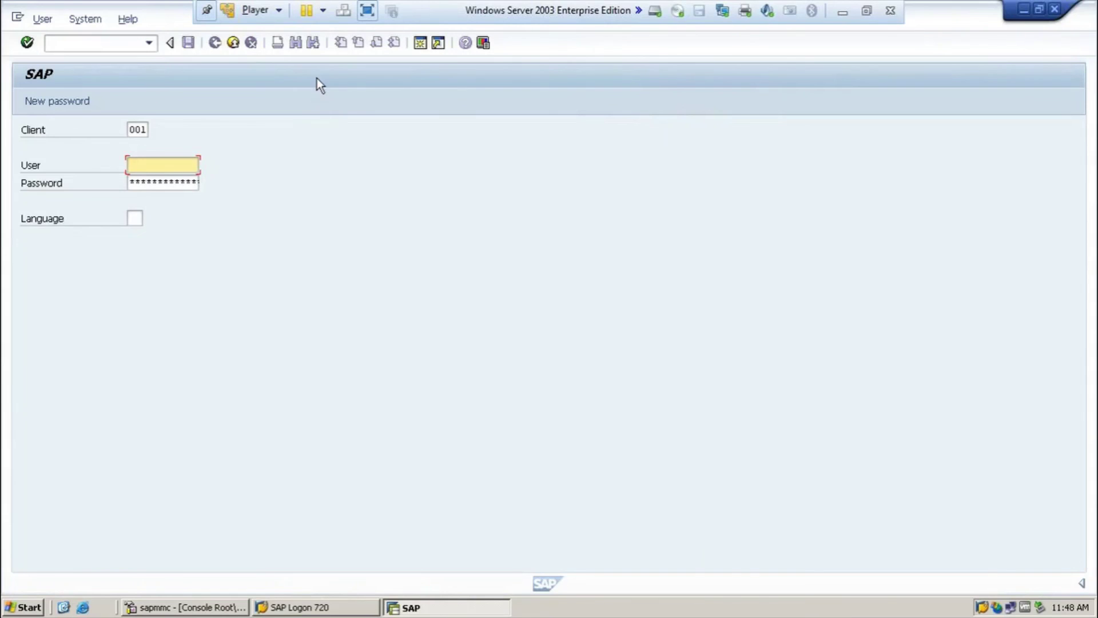
pyautogui.click(236, 48)
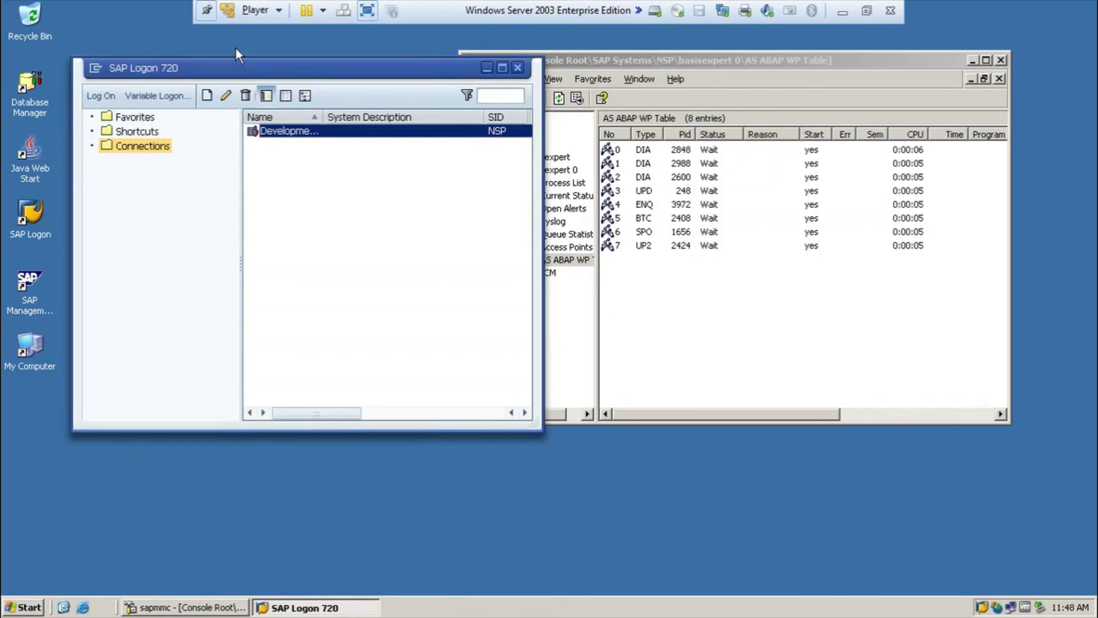
pyautogui.click(486, 69)
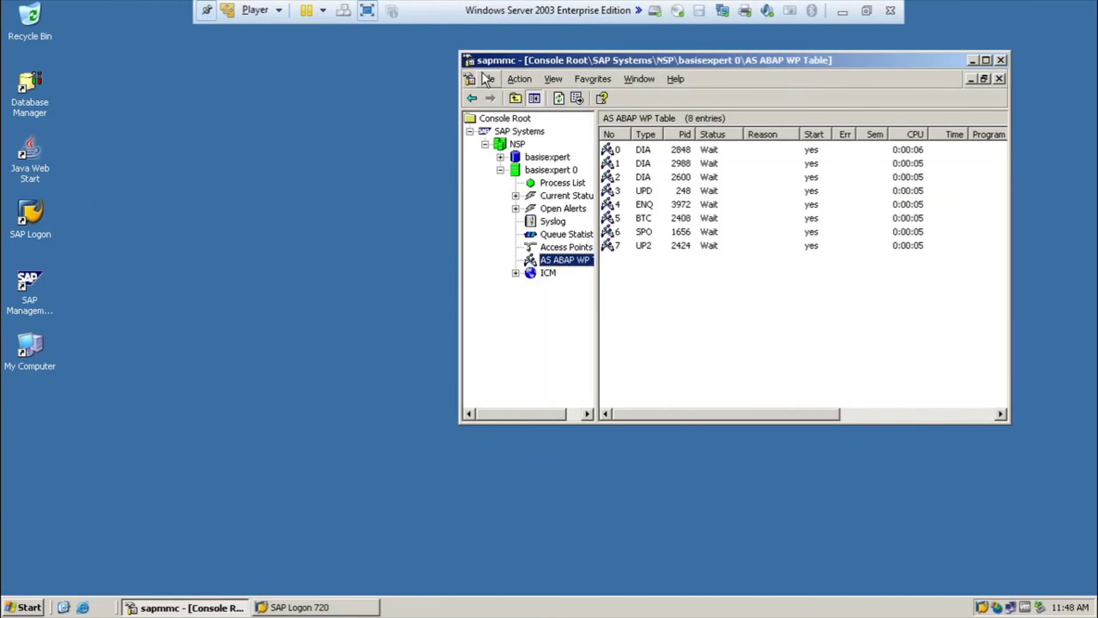
pyautogui.click(843, 11)
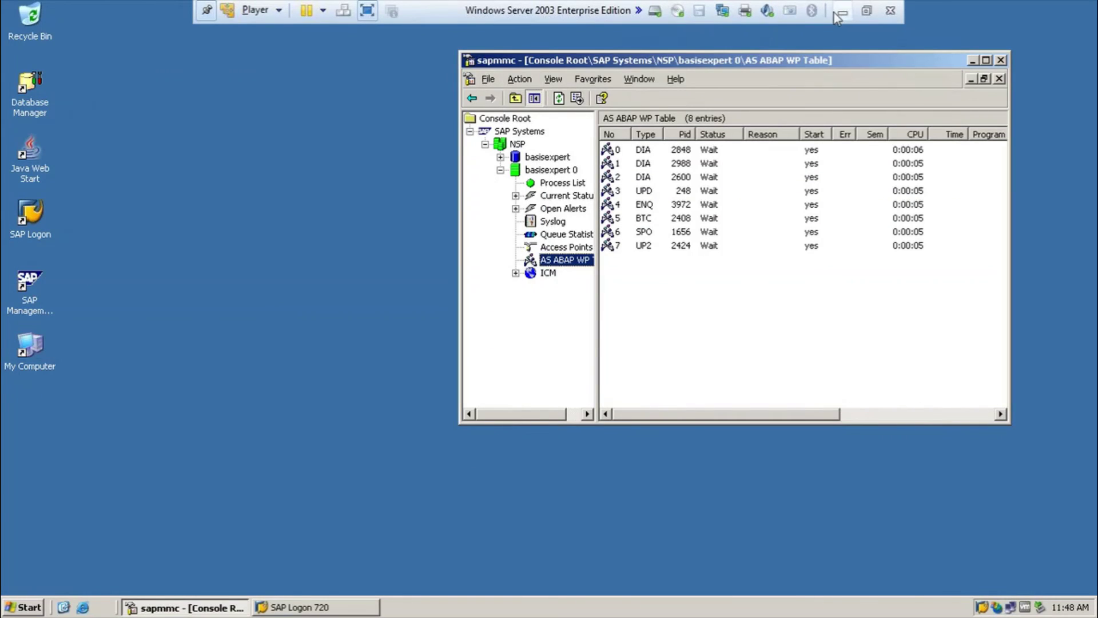